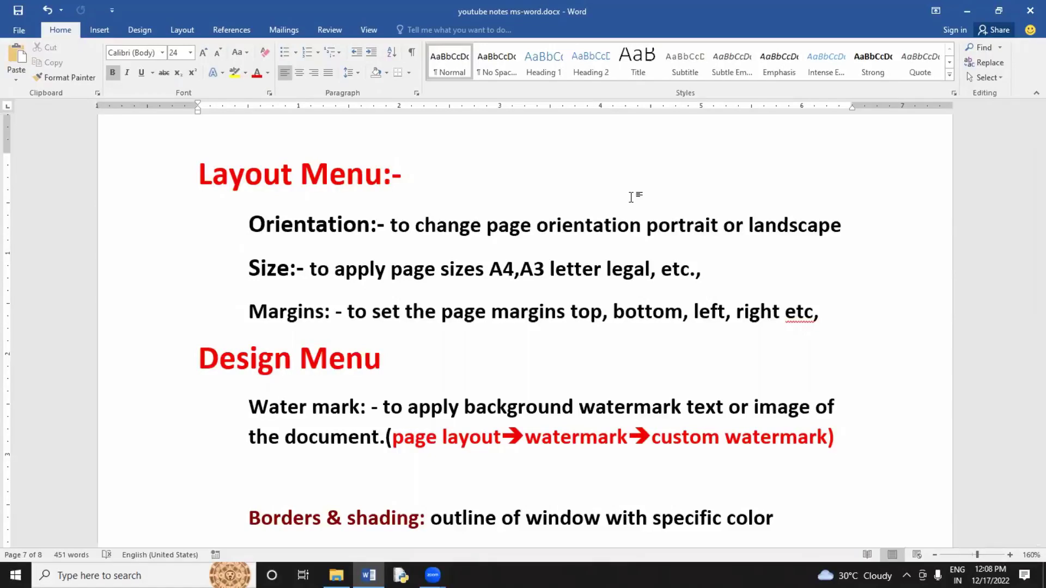
# Select the Orientation, Size, Margins and Water mark headings in the notes document.
pyautogui.click(262, 225)
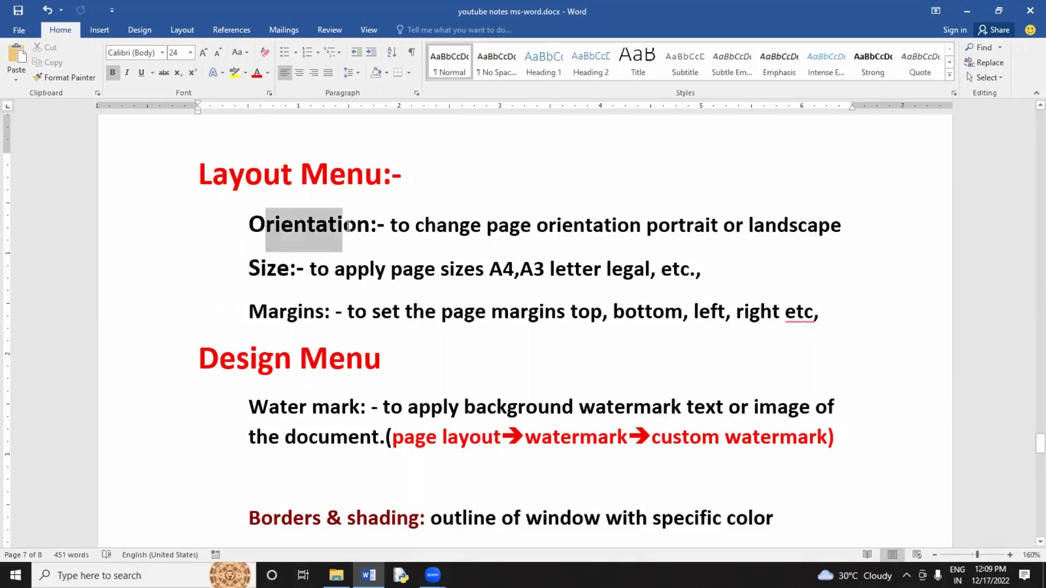
pyautogui.moveTo(250, 269); pyautogui.dragTo(309, 268)
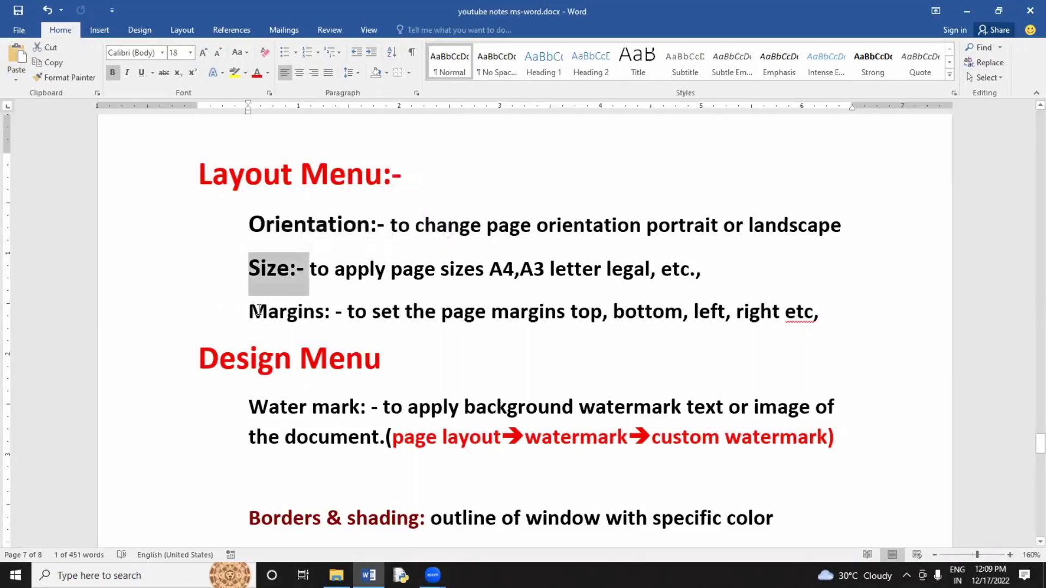
pyautogui.doubleClick(285, 309)
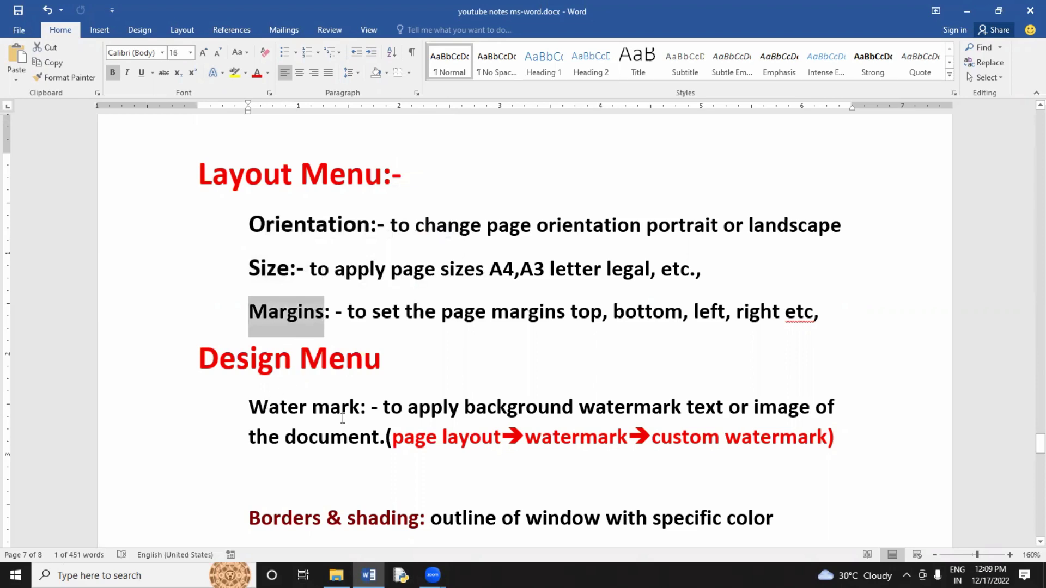
pyautogui.moveTo(249, 407); pyautogui.dragTo(345, 419)
pyautogui.moveTo(261, 224); pyautogui.dragTo(347, 313)
# Minimize the notes document and launch winword from the Windows Run dialog.
pyautogui.click(966, 12)
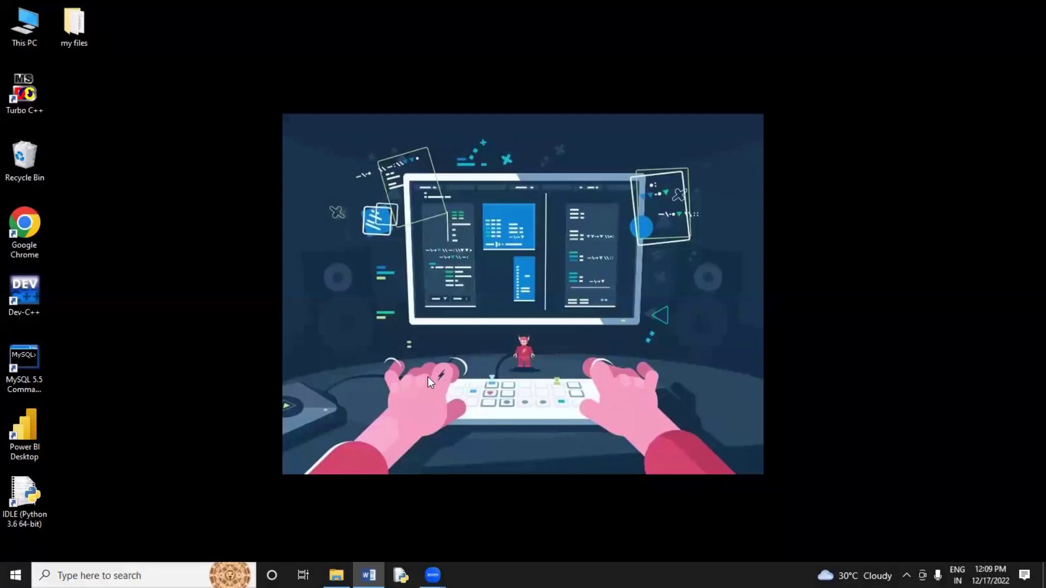
pyautogui.press('super+r')
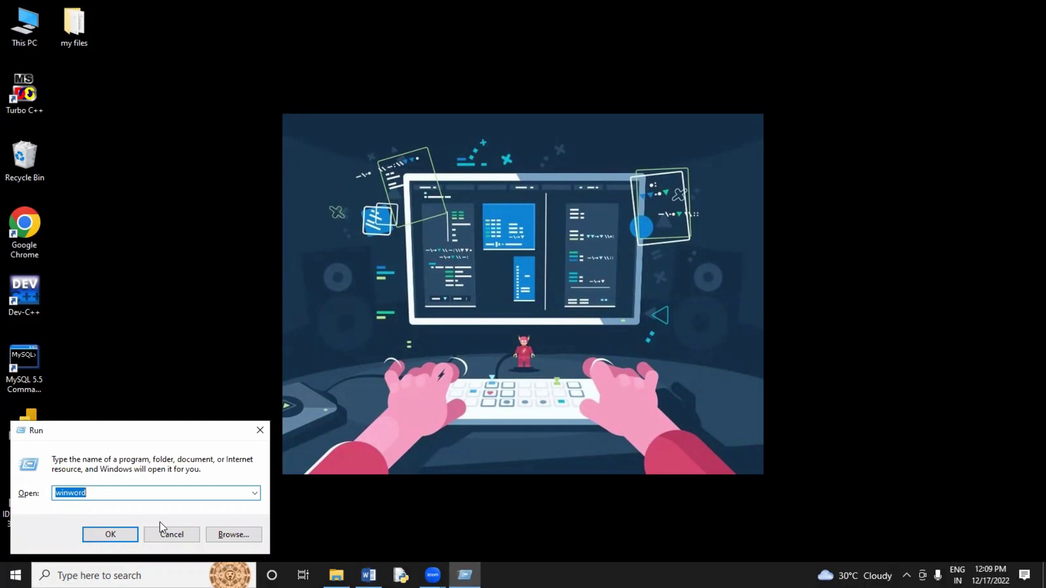
pyautogui.click(54, 493)
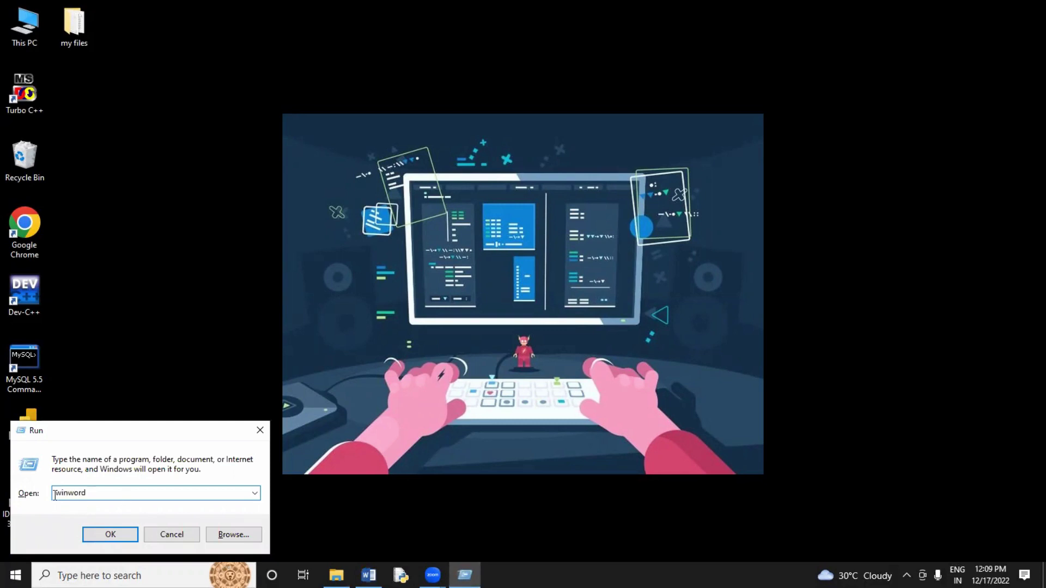
pyautogui.click(98, 535)
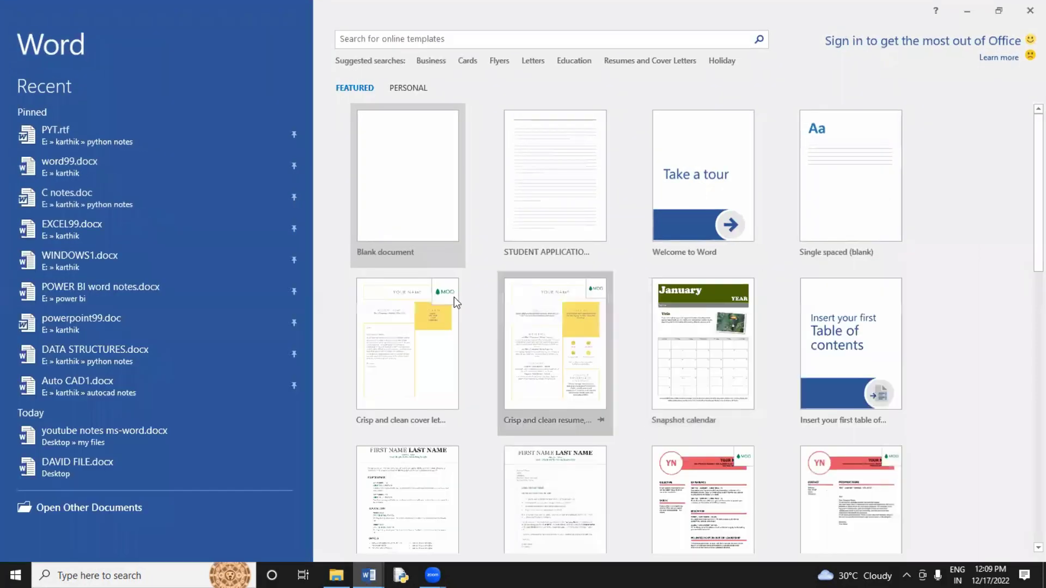
# Create Document1 from the Blank document template on the start screen.
pyautogui.click(394, 213)
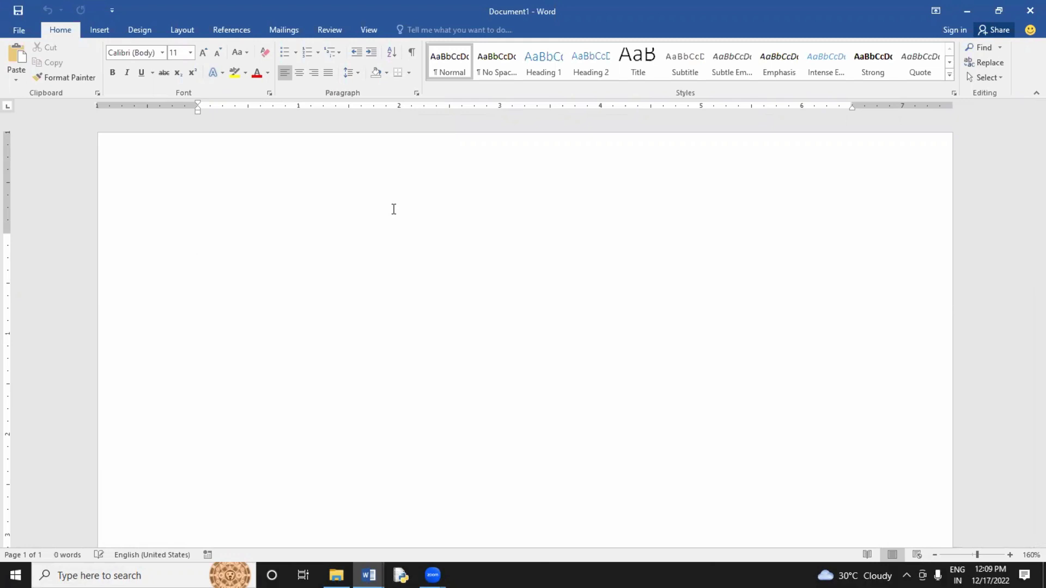
# Enter =rand(125,5) at the top of the document to generate sample paragraphs.
pyautogui.write('=rand(125')
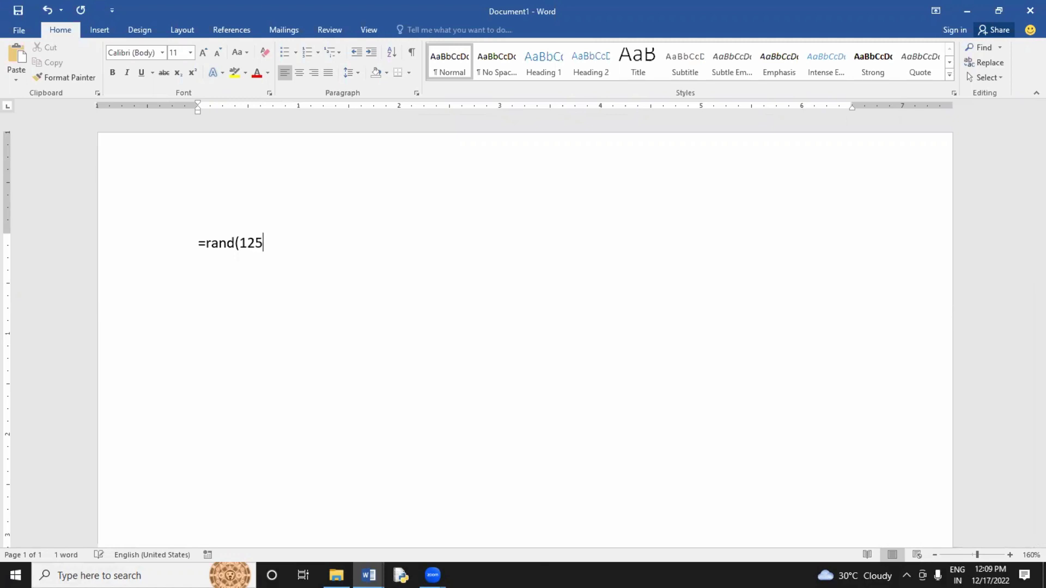
pyautogui.write(',5)')
pyautogui.press('Return')
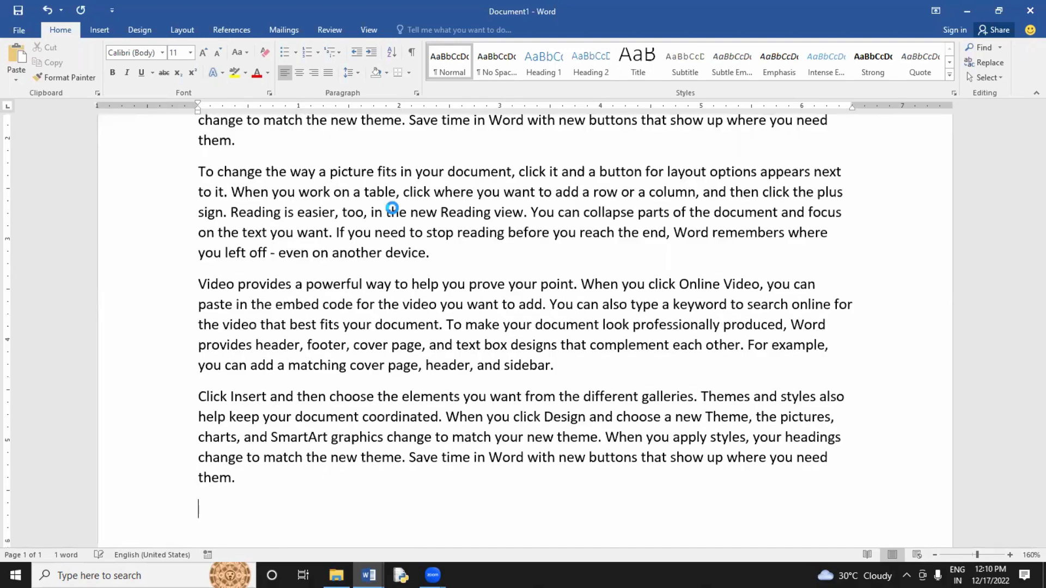
# Show page thumbnails from the status-bar page count and scroll through all 16 pages.
pyautogui.click(38, 556)
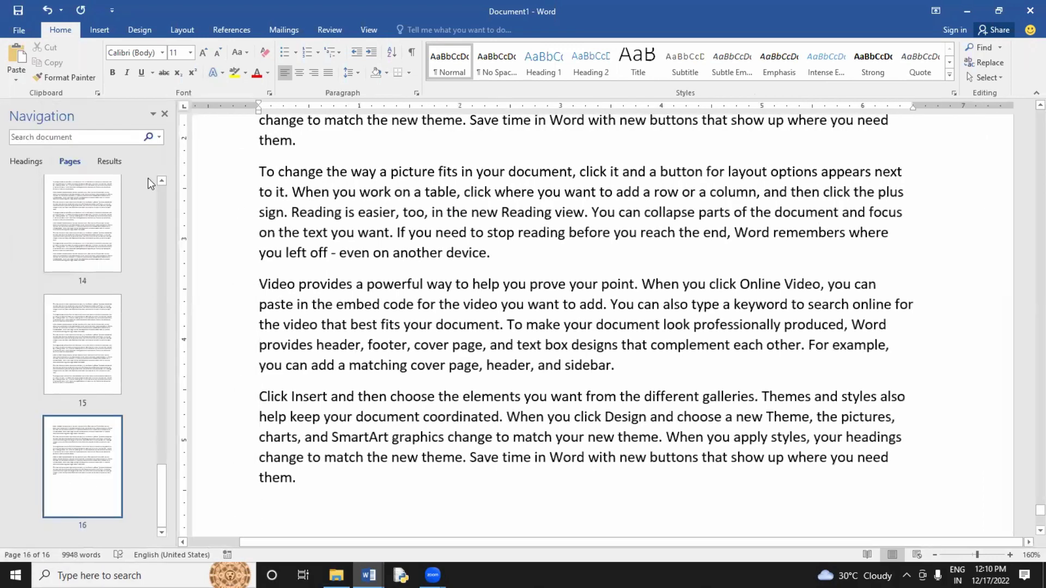
pyautogui.click(164, 113)
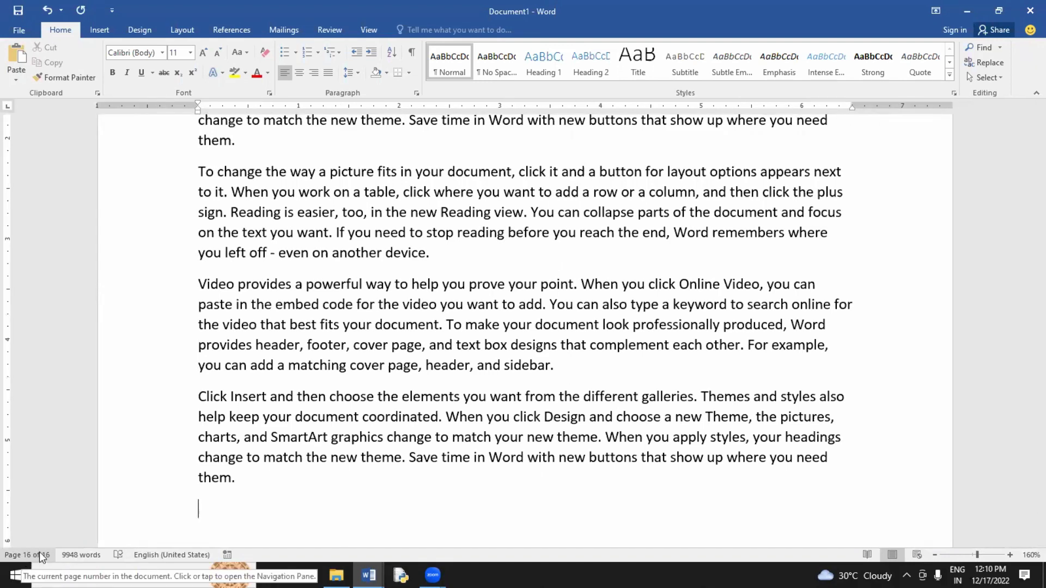
pyautogui.click(39, 553)
pyautogui.scroll(15, 79, 423)
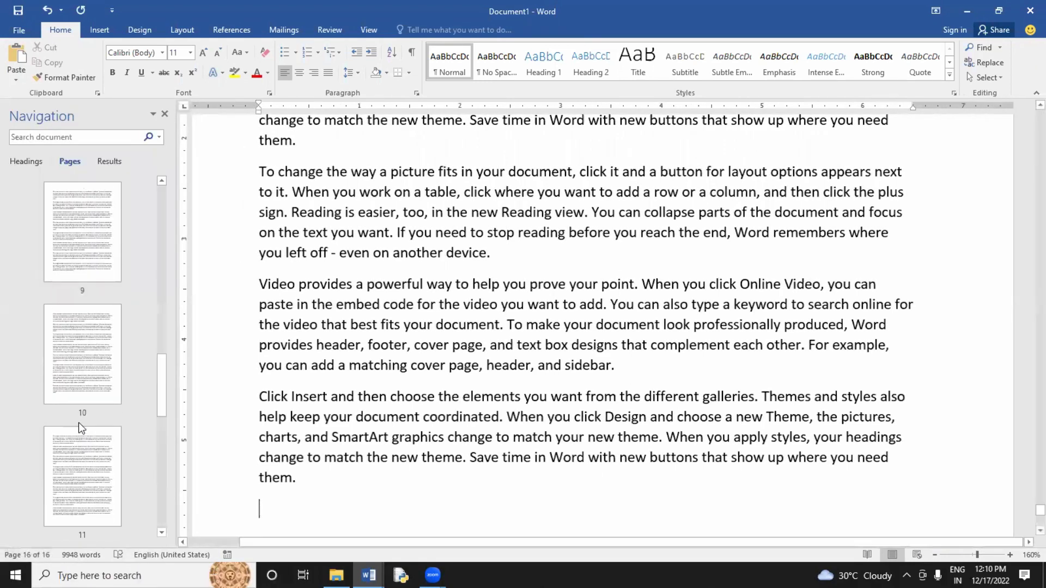
pyautogui.scroll(-15, 81, 424)
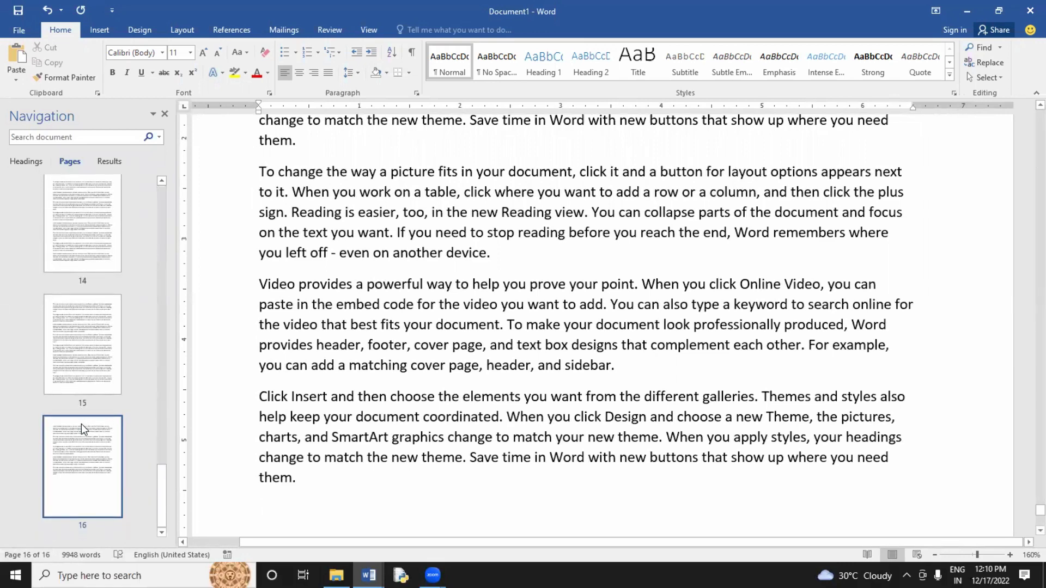
# Close the page thumbnails pane and scroll back up through the sample text.
pyautogui.click(165, 114)
pyautogui.scroll(10, 473, 351)
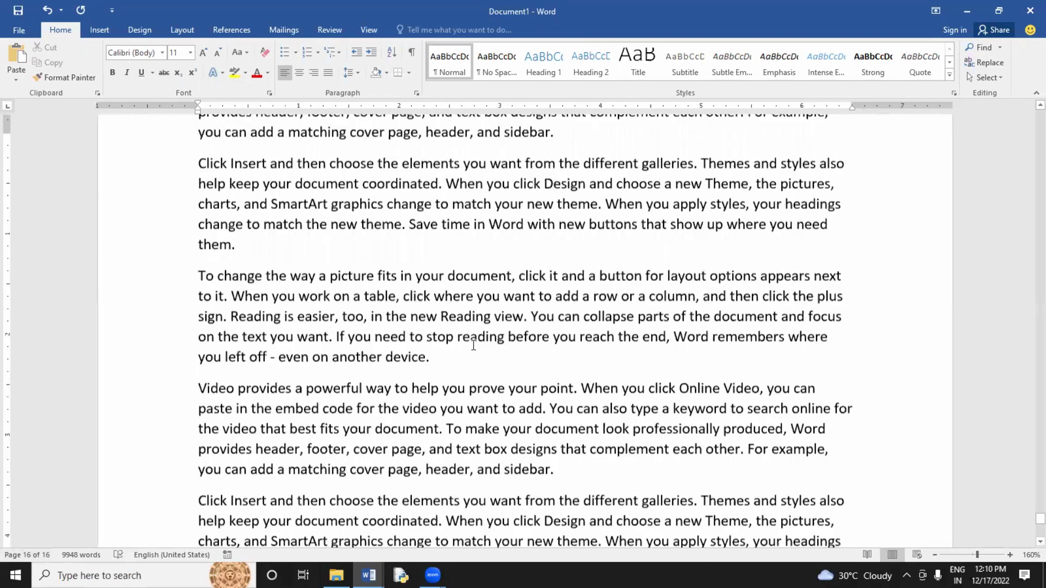
pyautogui.scroll(8, 474, 351)
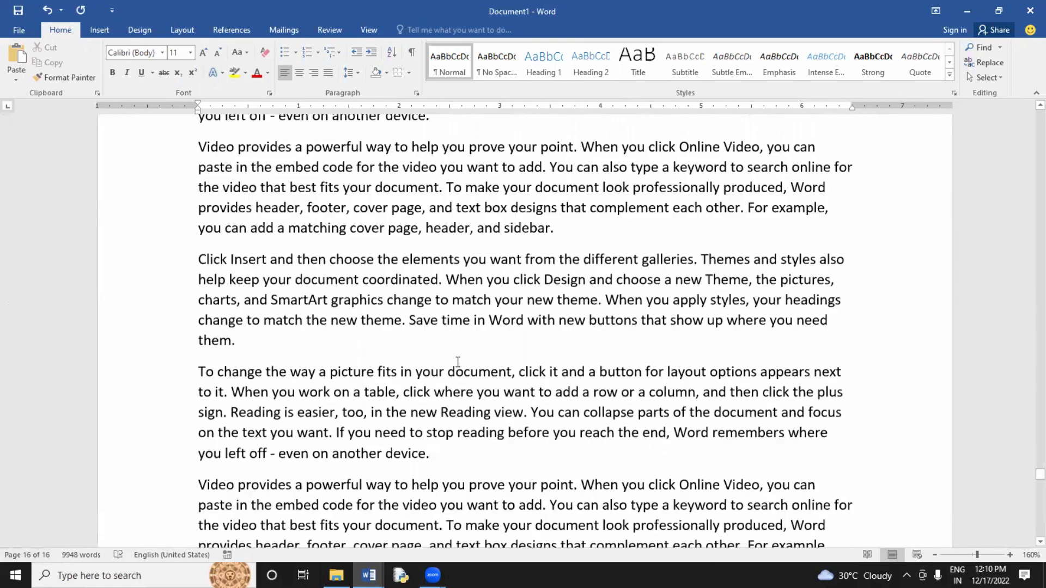
pyautogui.scroll(14, 459, 360)
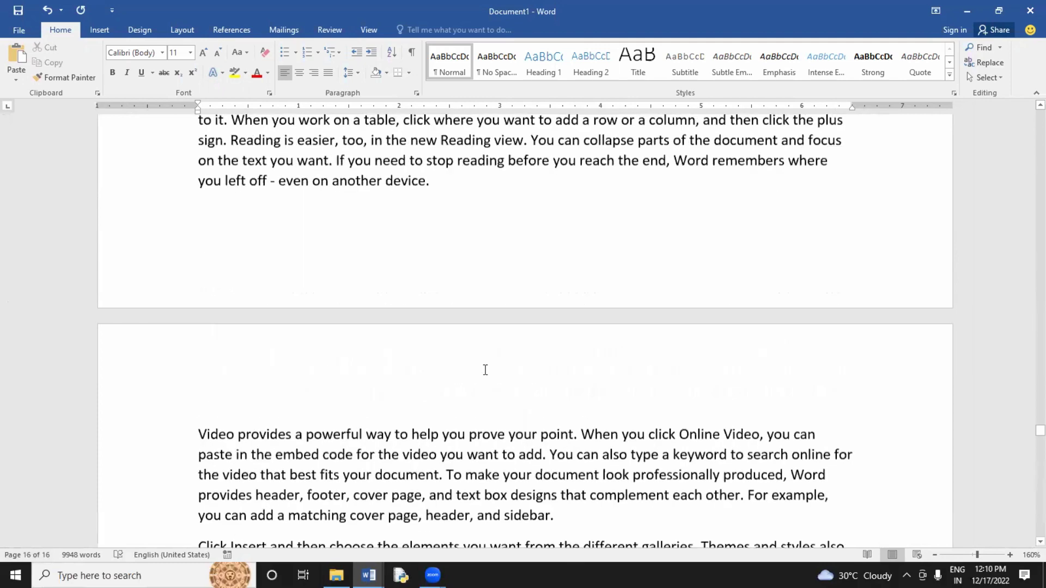
pyautogui.scroll(16, 501, 374)
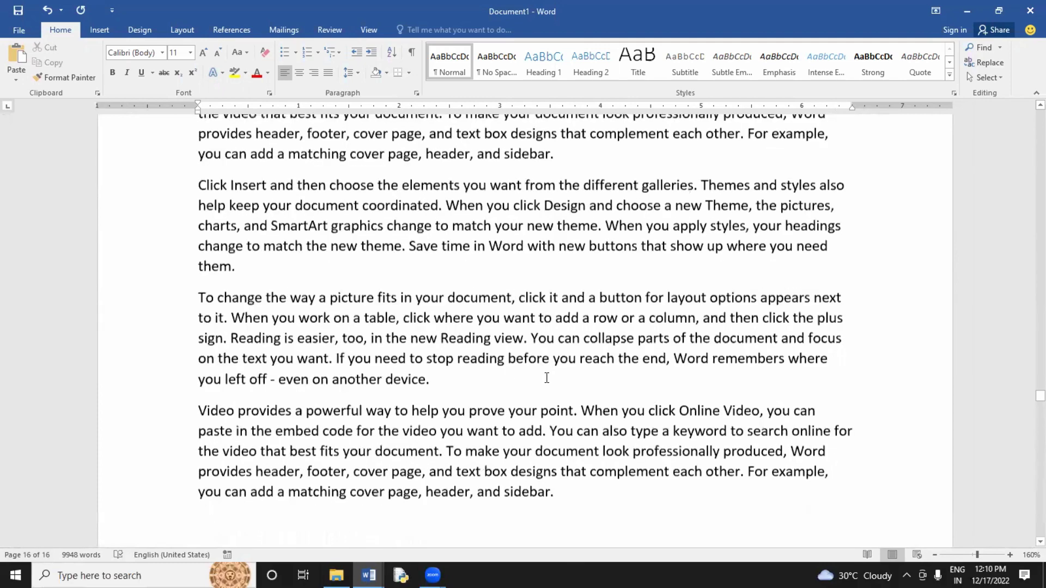
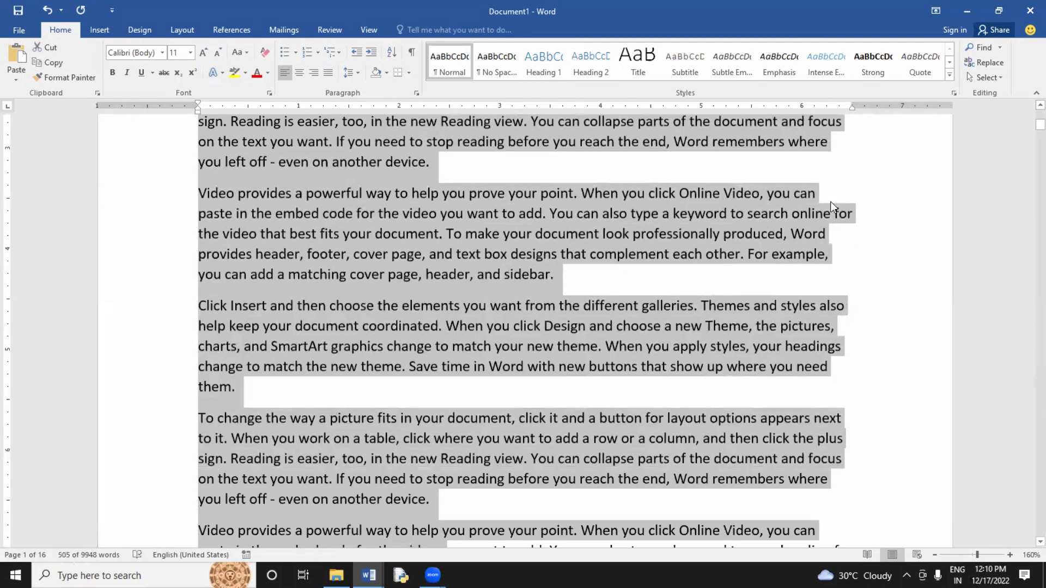
# Clear the Select All highlight on the 16-page, 9948-word sample text in Document1.
pyautogui.click(449, 315)
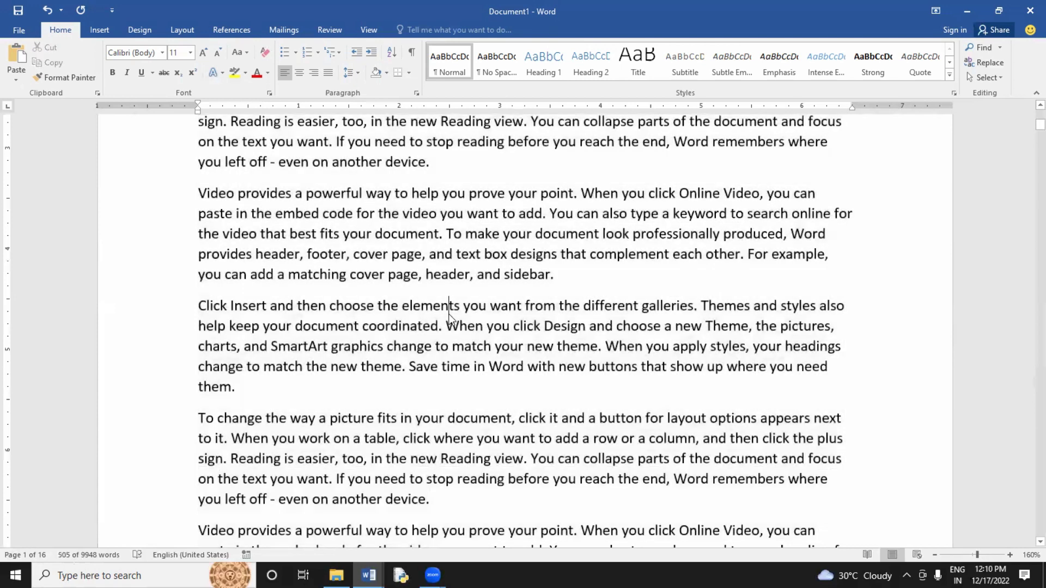
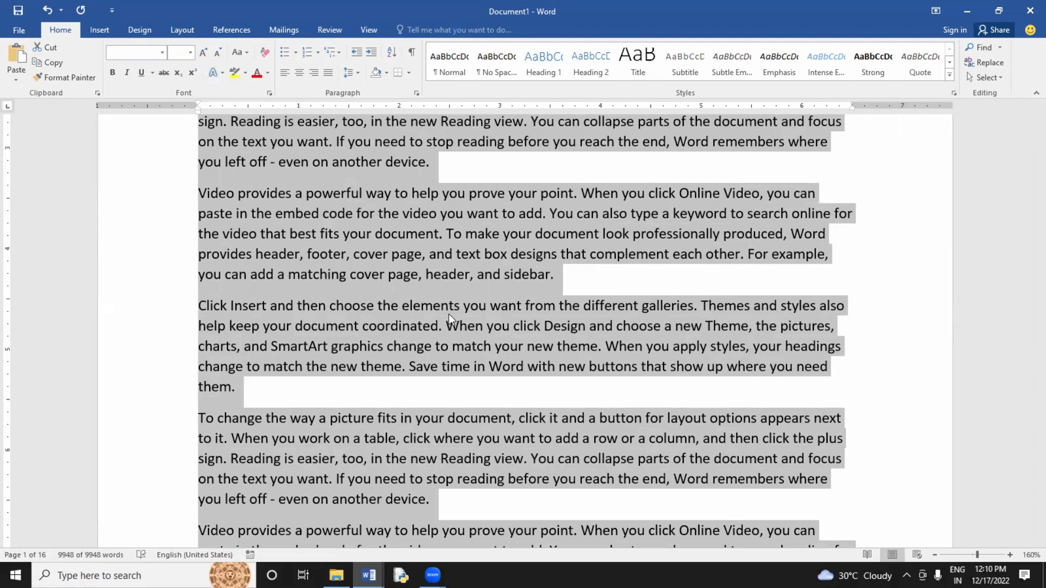
# Justify the selected 16 pages of sample text to both margins with Ctrl+J.
pyautogui.scroll(-8, 470, 321)
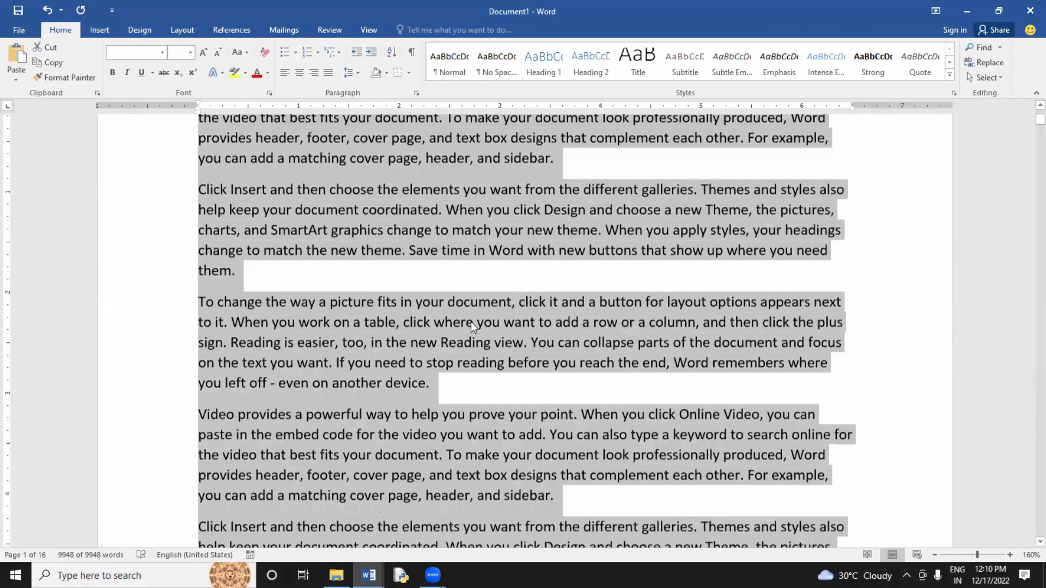
pyautogui.scroll(3, 471, 322)
pyautogui.scroll(-3, 472, 325)
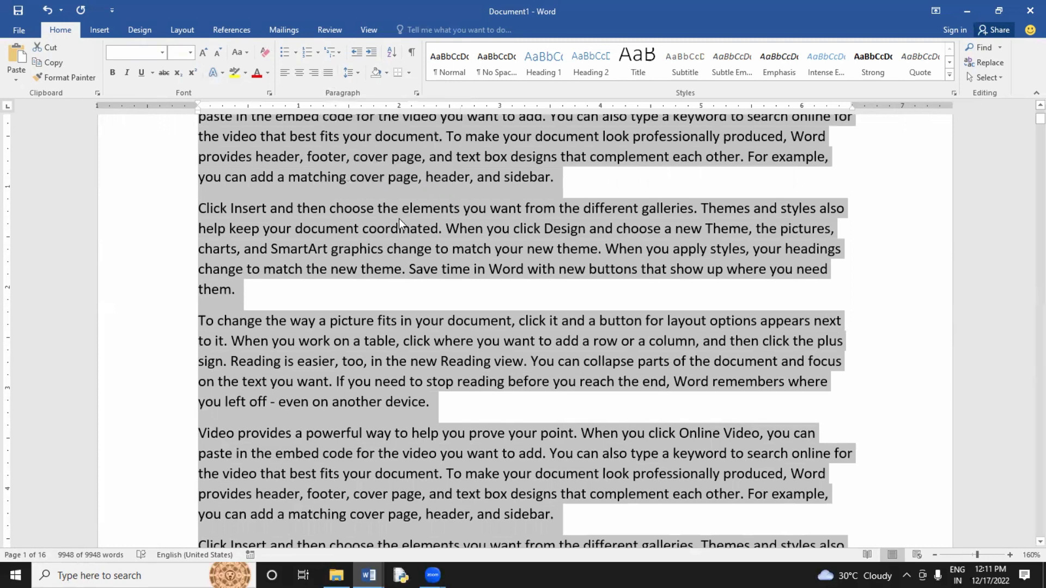
pyautogui.hotkey('ctrl', 'j')
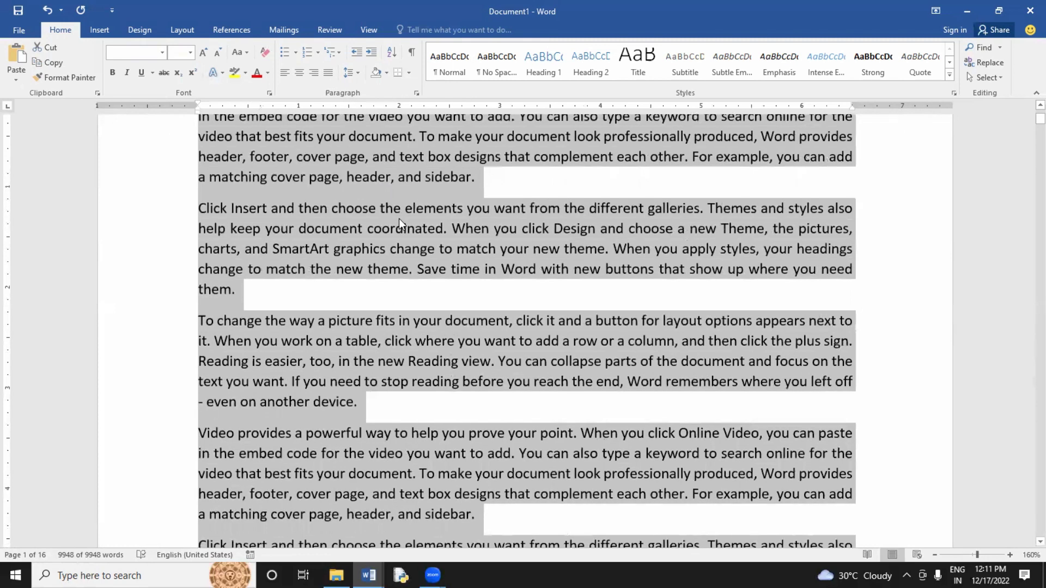
pyautogui.scroll(3, 670, 346)
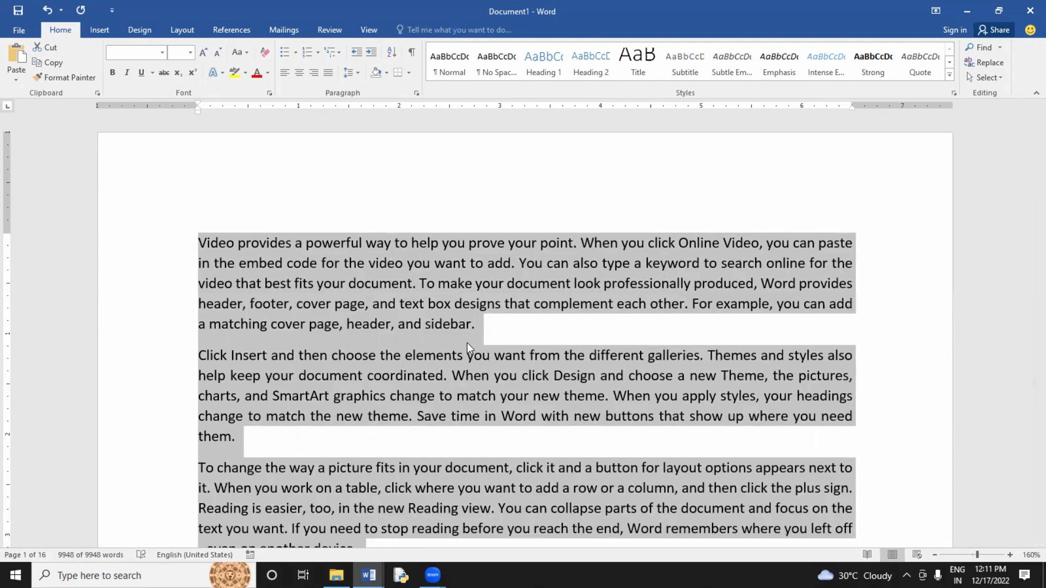
pyautogui.scroll(-4, 466, 344)
pyautogui.scroll(3, 467, 344)
# Deselect the text, return to the top, and show the Layout ribbon's page settings.
pyautogui.scroll(1, 469, 345)
pyautogui.click(517, 336)
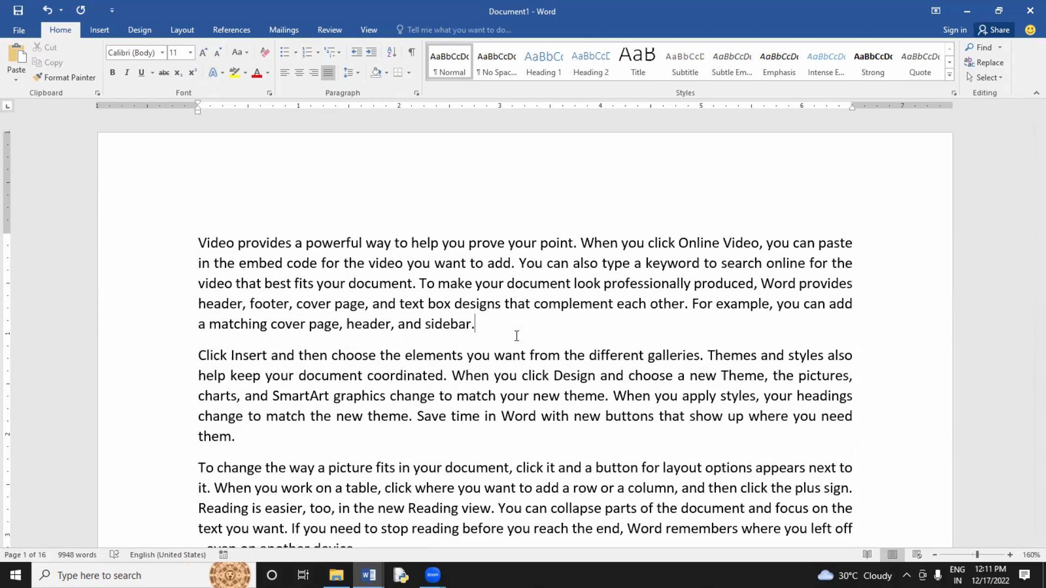
pyautogui.scroll(-4, 523, 340)
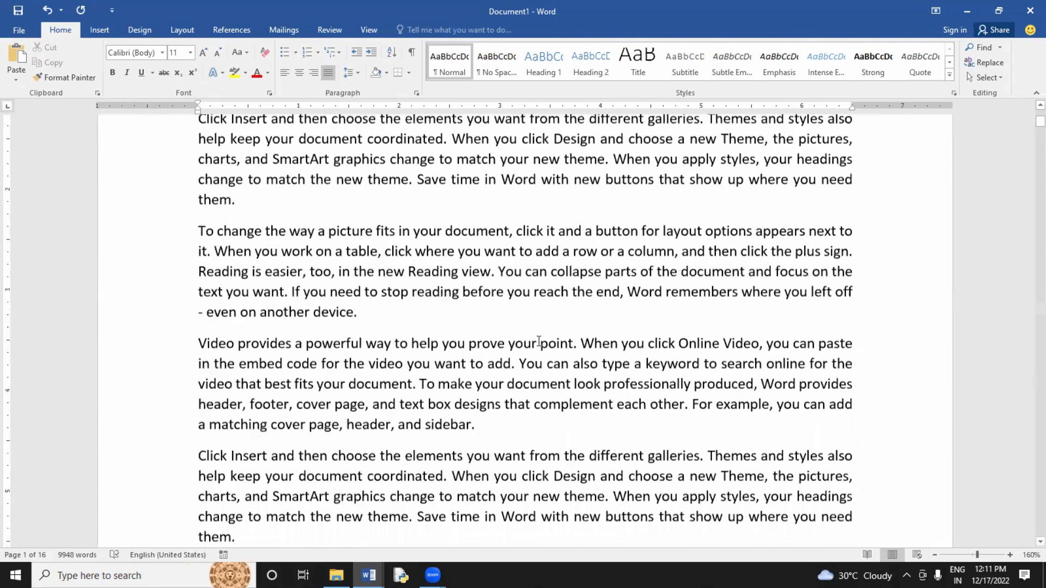
pyautogui.scroll(2, 531, 343)
pyautogui.scroll(-10, 558, 341)
pyautogui.scroll(-12, 561, 340)
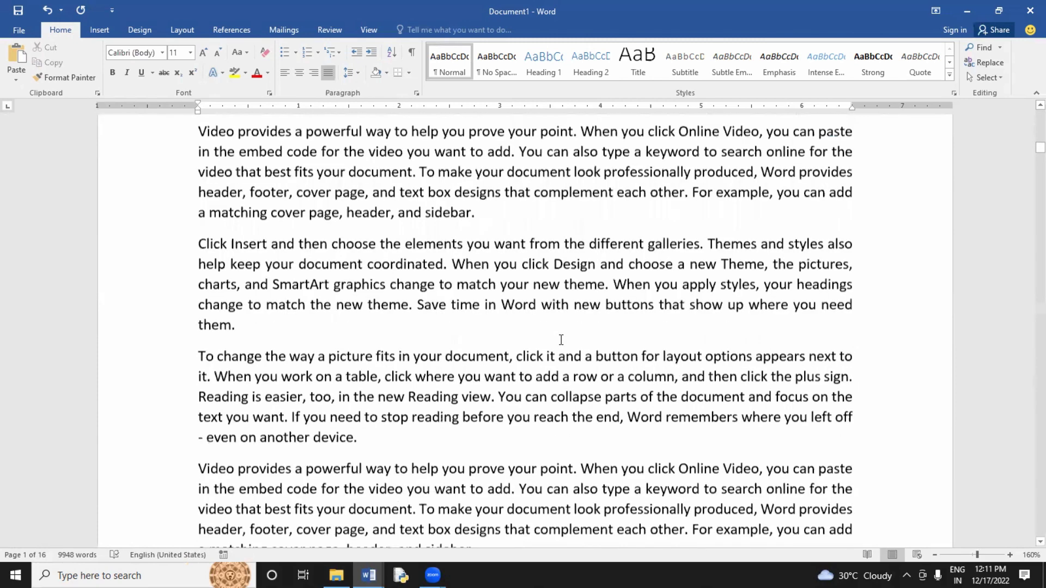
pyautogui.scroll(14, 561, 340)
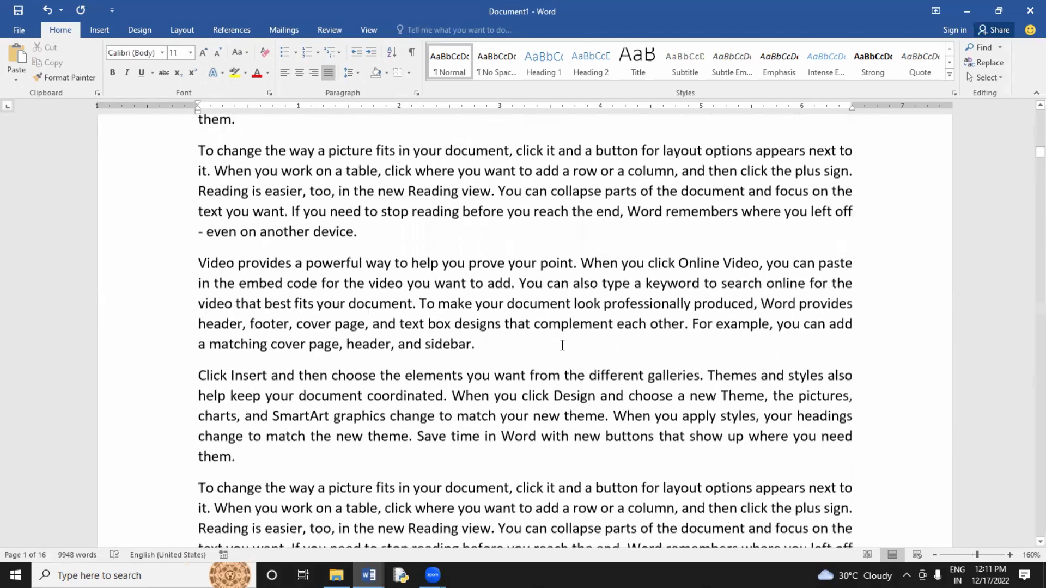
pyautogui.scroll(4, 566, 350)
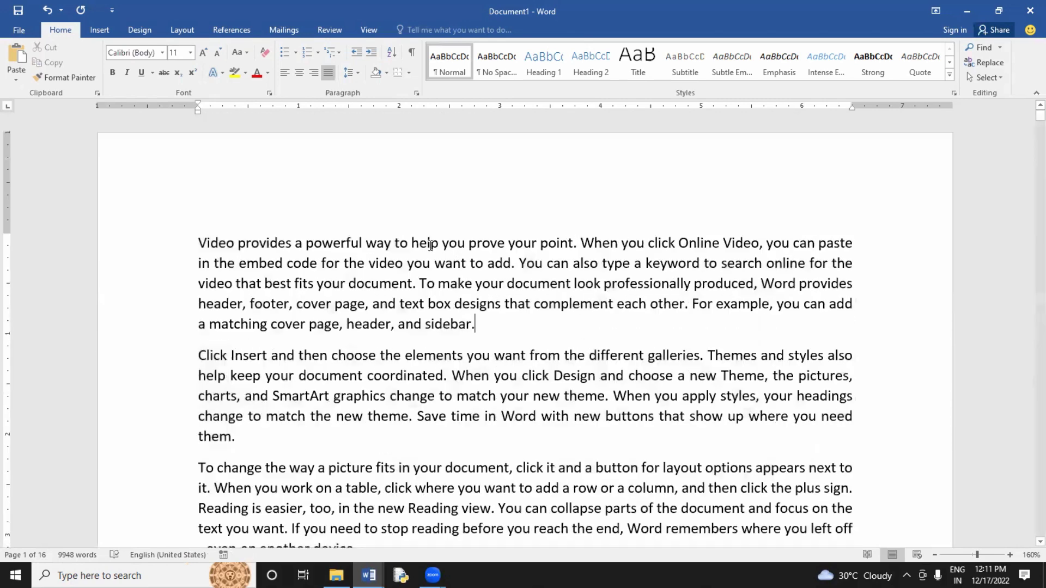
pyautogui.click(182, 31)
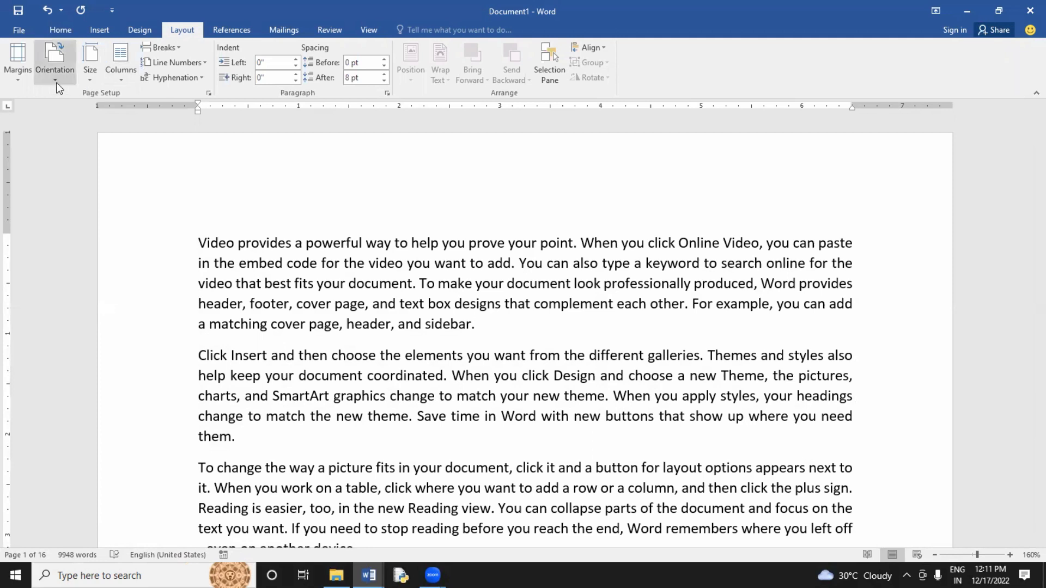
# Change the paper size to A4.
pyautogui.click(85, 80)
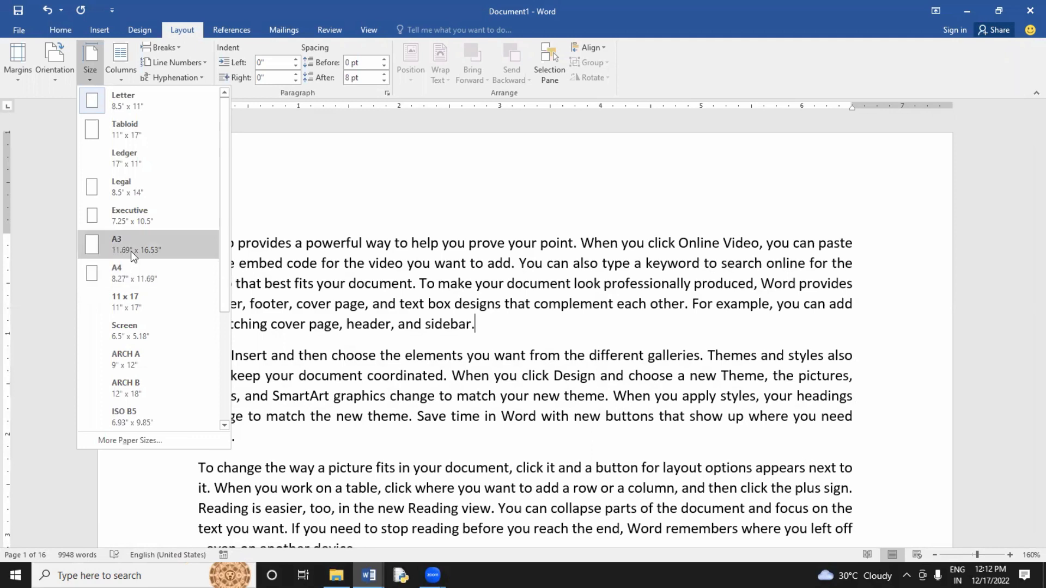
pyautogui.click(148, 273)
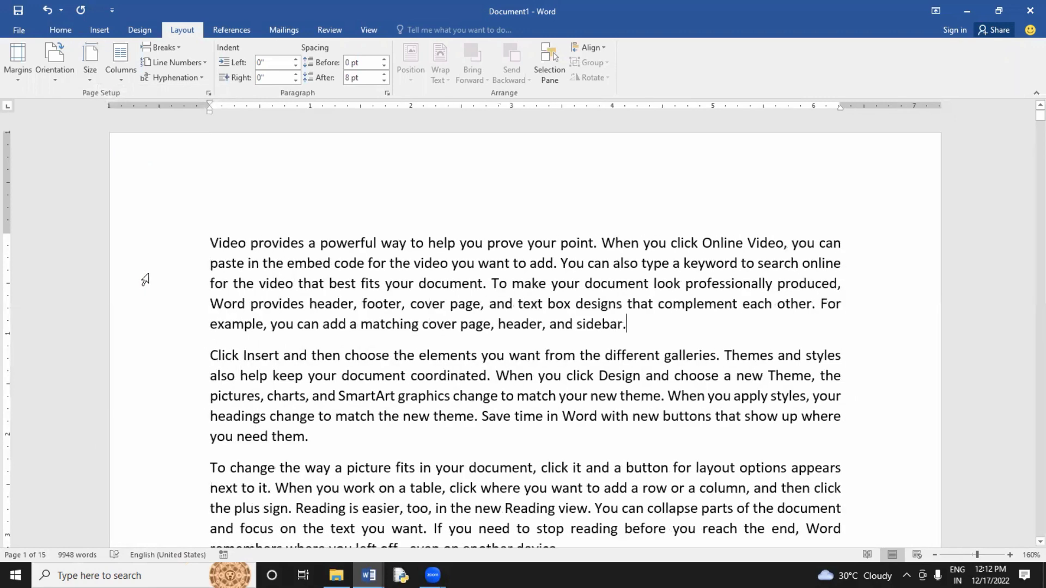
pyautogui.click(88, 79)
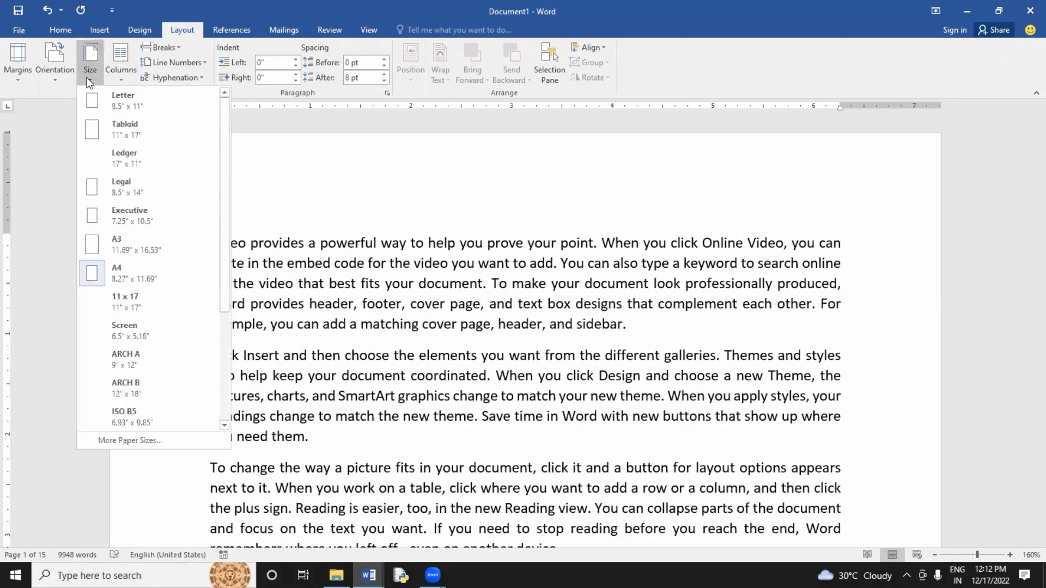
pyautogui.click(87, 78)
# Keep the pages in portrait orientation and confirm the A4 paper size.
pyautogui.click(63, 79)
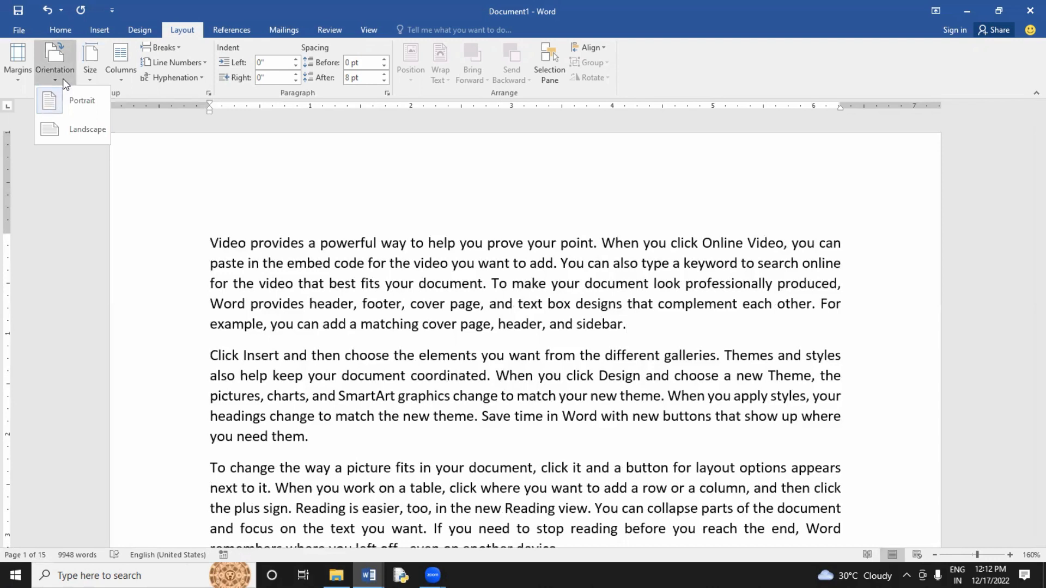
pyautogui.click(82, 111)
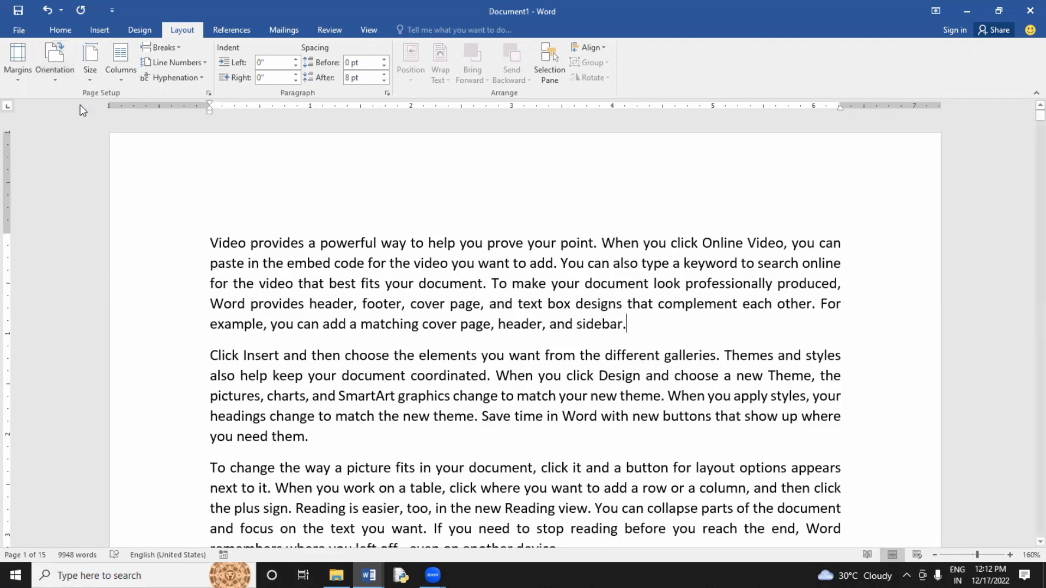
pyautogui.click(56, 80)
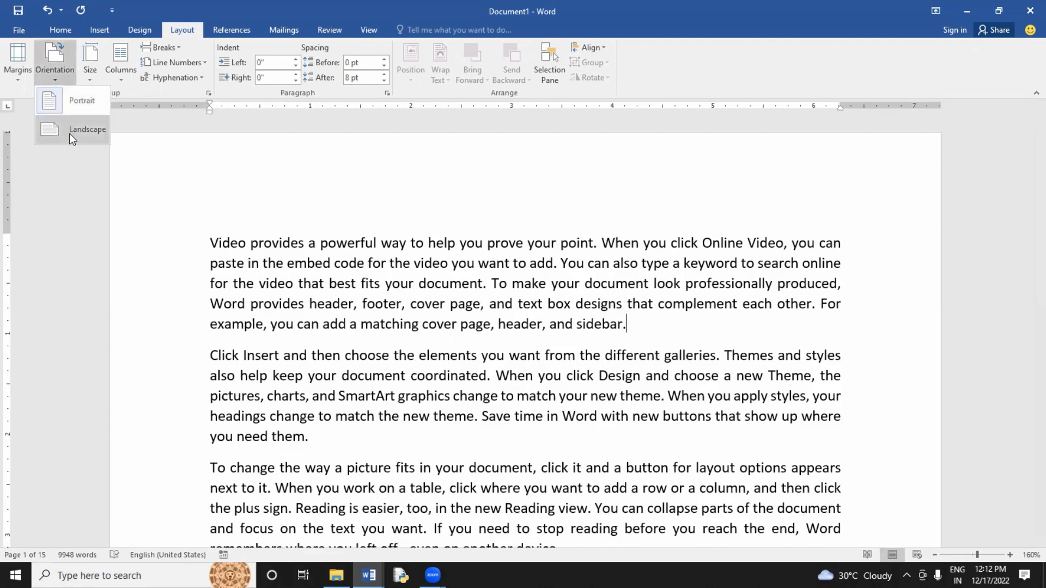
pyautogui.click(79, 100)
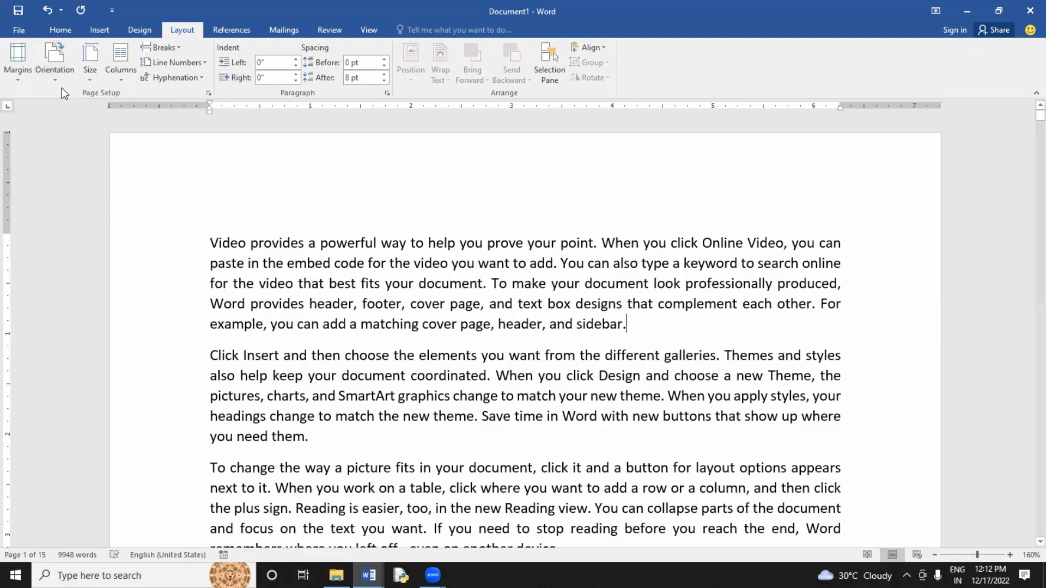
pyautogui.click(56, 73)
pyautogui.click(70, 105)
pyautogui.click(87, 73)
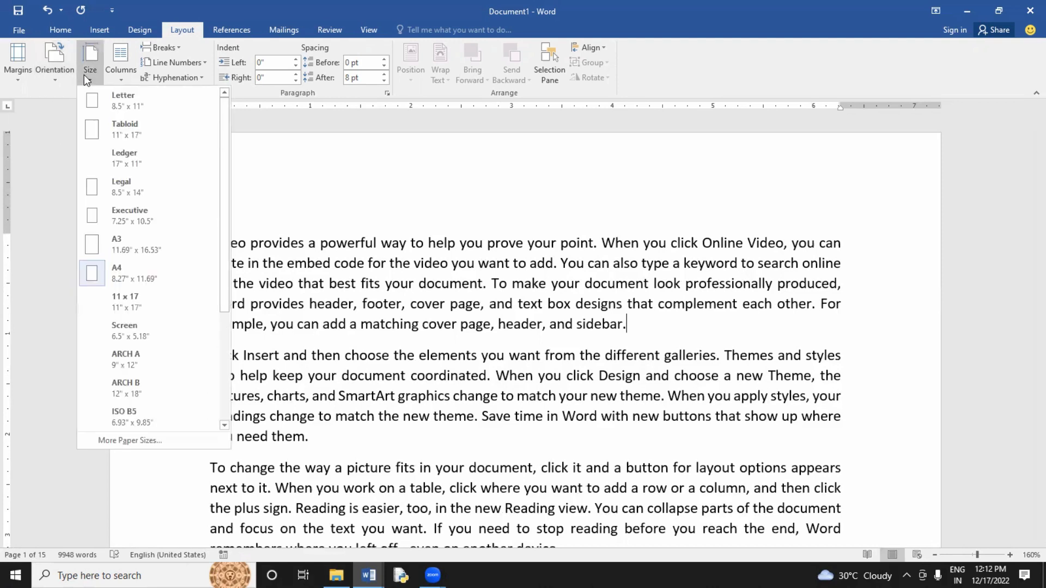
pyautogui.click(130, 278)
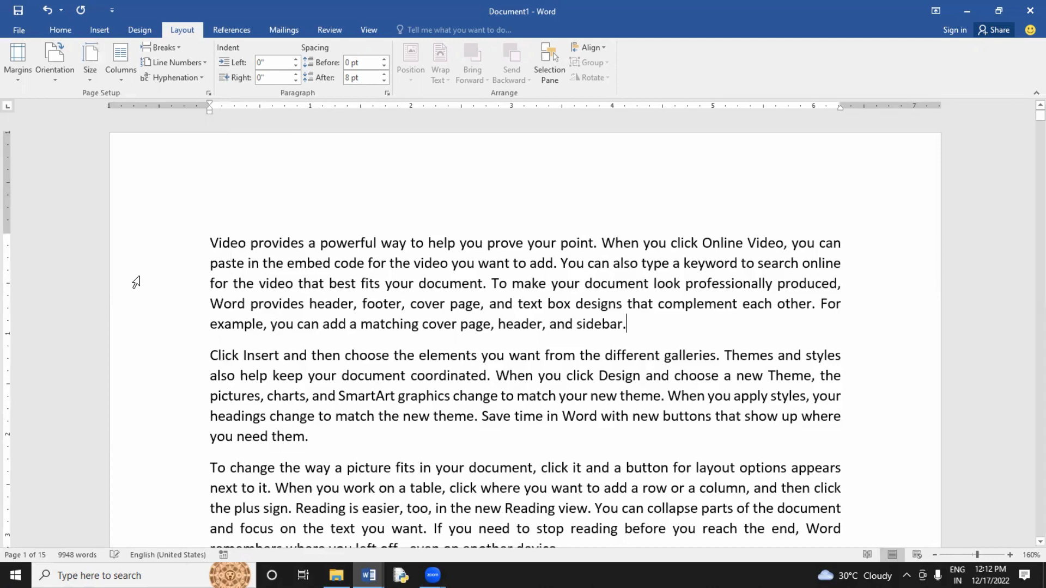
pyautogui.click(22, 81)
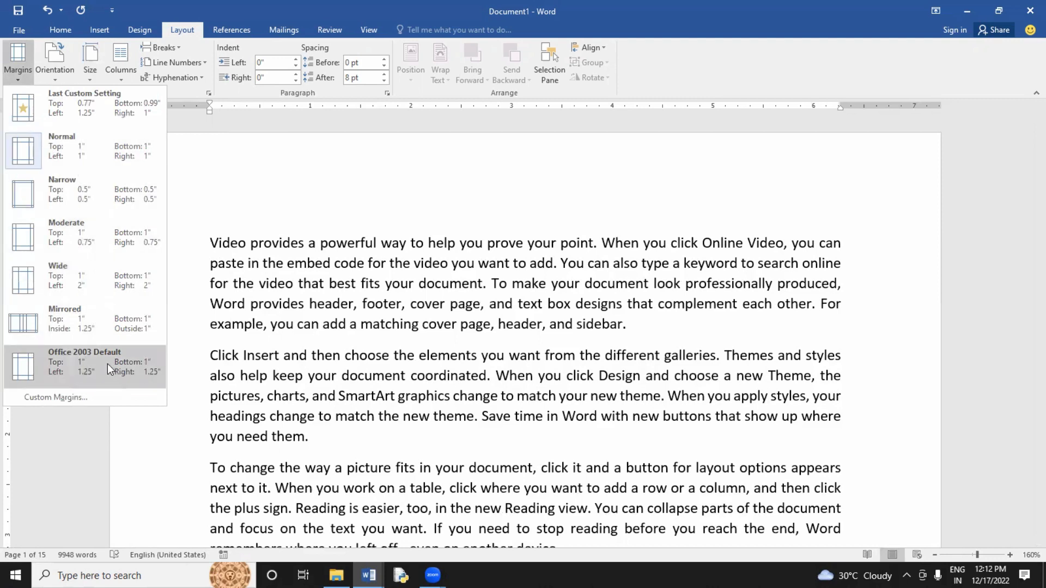
# In Custom Margins, enter 0.5 inch top and left margins.
pyautogui.click(96, 155)
pyautogui.click(19, 76)
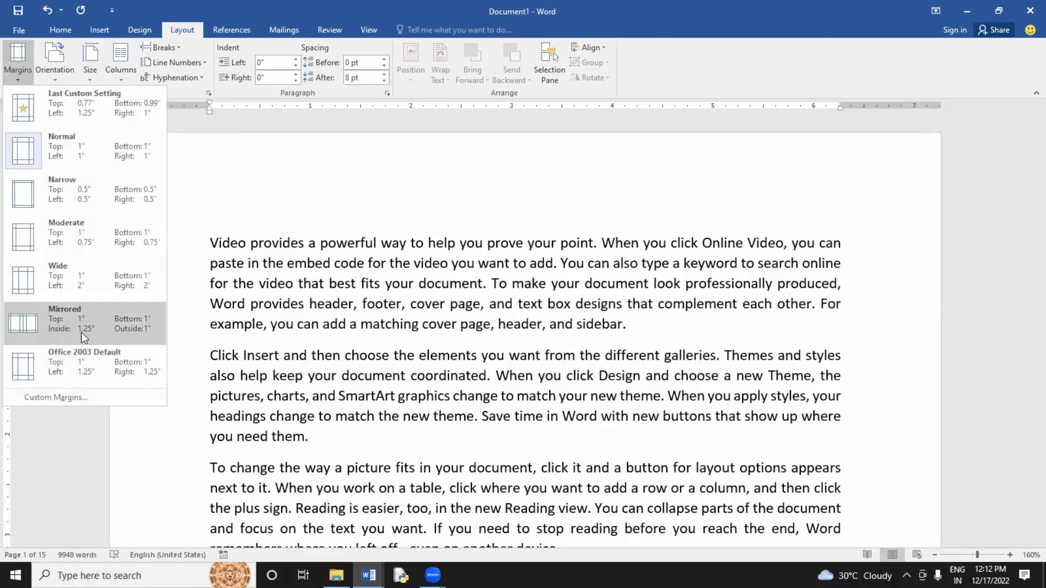
pyautogui.click(78, 397)
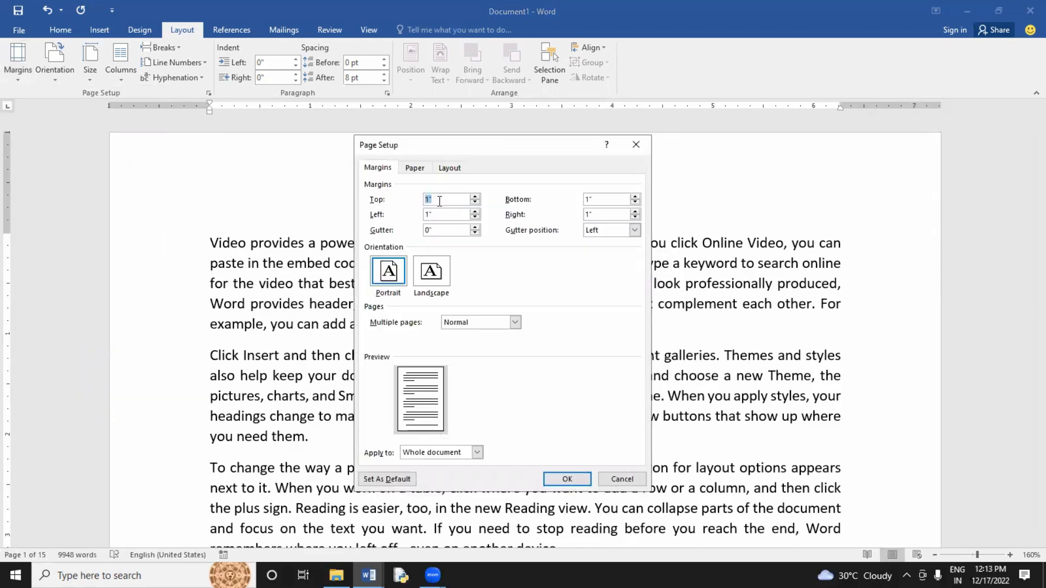
pyautogui.write('0.5')
pyautogui.press('Tab')
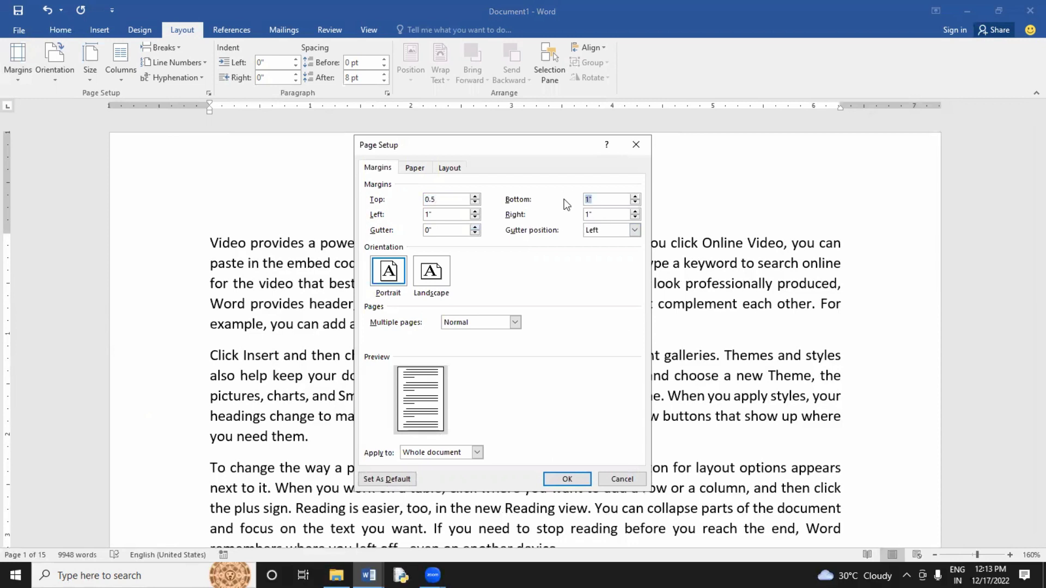
# Set the bottom margin to 0.5 and the right margin to 2 inches, and apply.
pyautogui.write('0.5')
pyautogui.click(460, 217)
pyautogui.press('BackSpace')
pyautogui.write('.5')
pyautogui.hotkey('shift', 'Home')
pyautogui.write('0.5')
pyautogui.doubleClick(588, 215)
pyautogui.write('2')
pyautogui.doubleClick(584, 214)
pyautogui.click(566, 480)
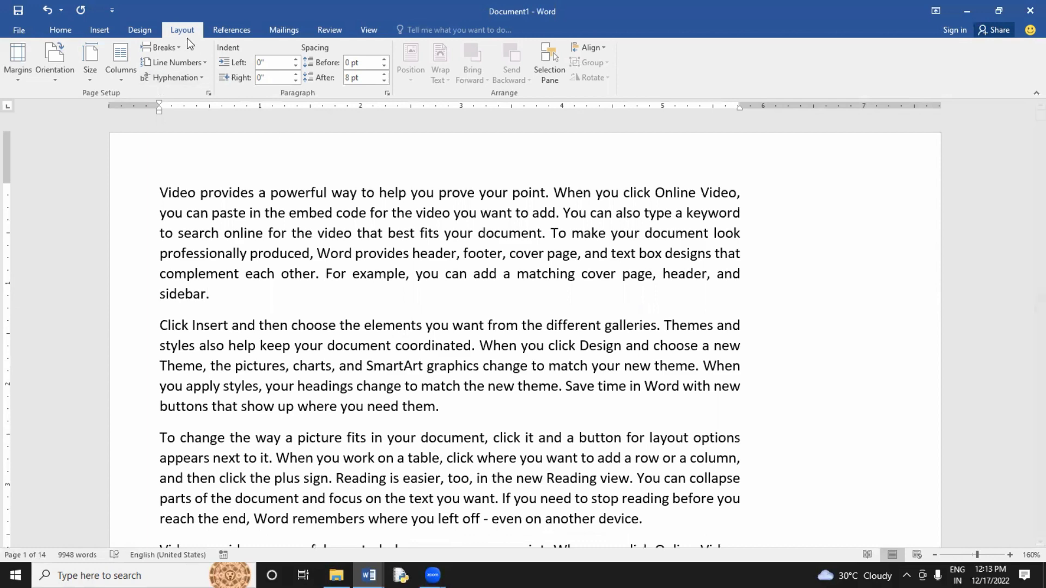
# Apply the Normal 1-inch margins preset.
pyautogui.click(22, 76)
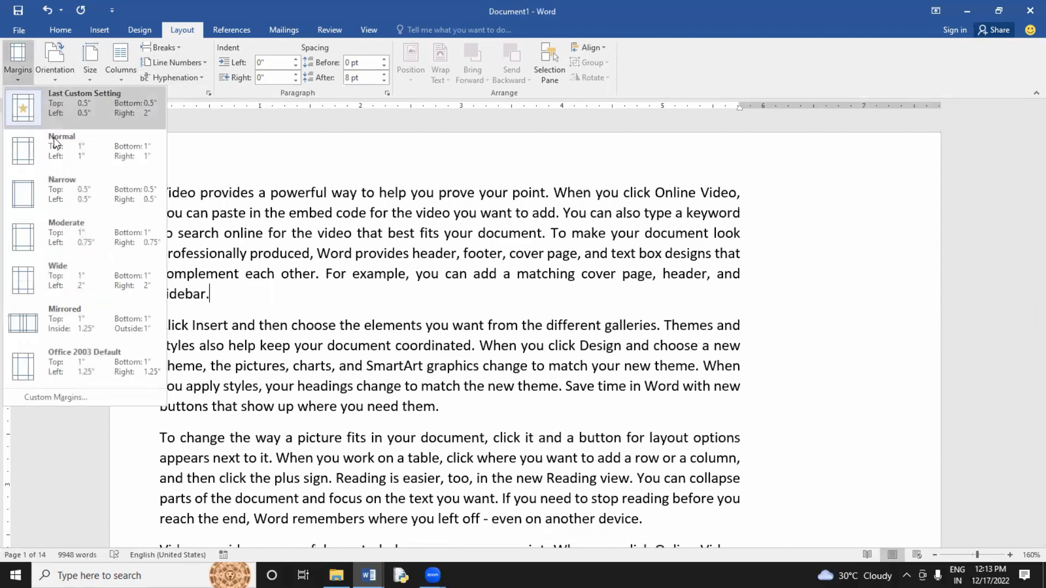
pyautogui.click(74, 149)
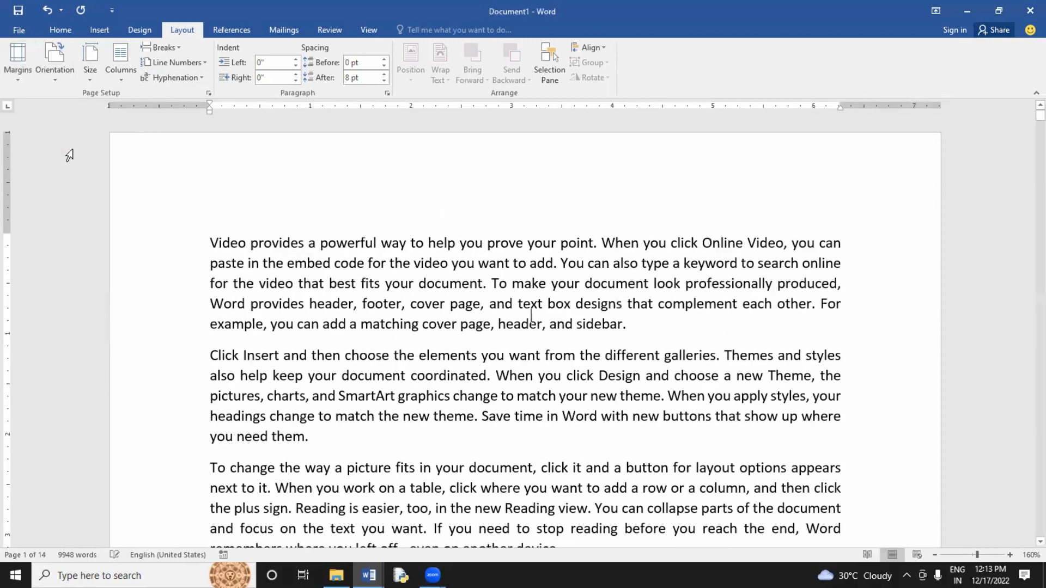
pyautogui.click(18, 78)
pyautogui.click(48, 149)
pyautogui.click(15, 74)
pyautogui.click(40, 142)
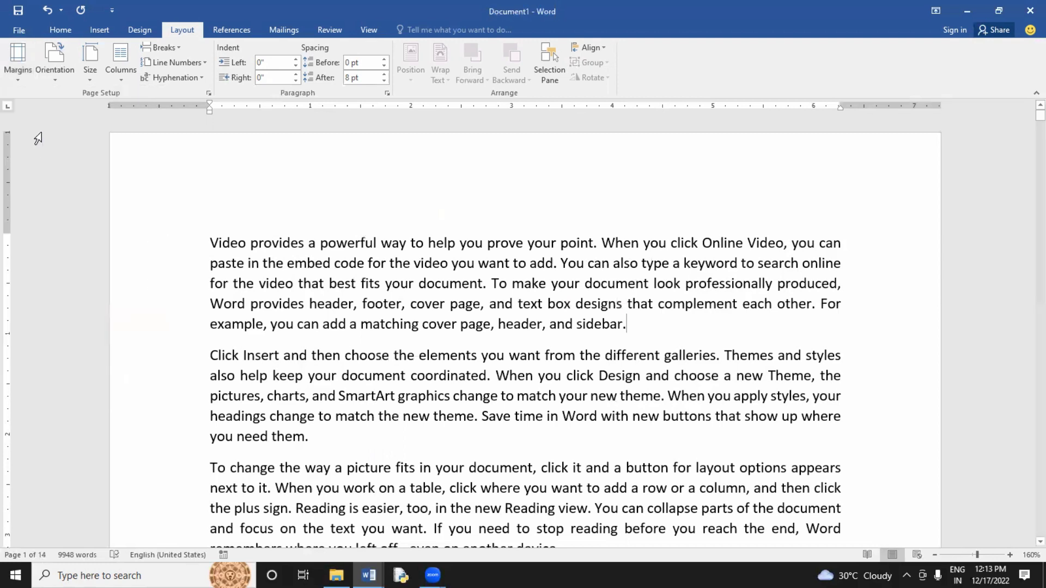
# Keep portrait orientation, set A4 paper, and open the print preview.
pyautogui.click(48, 81)
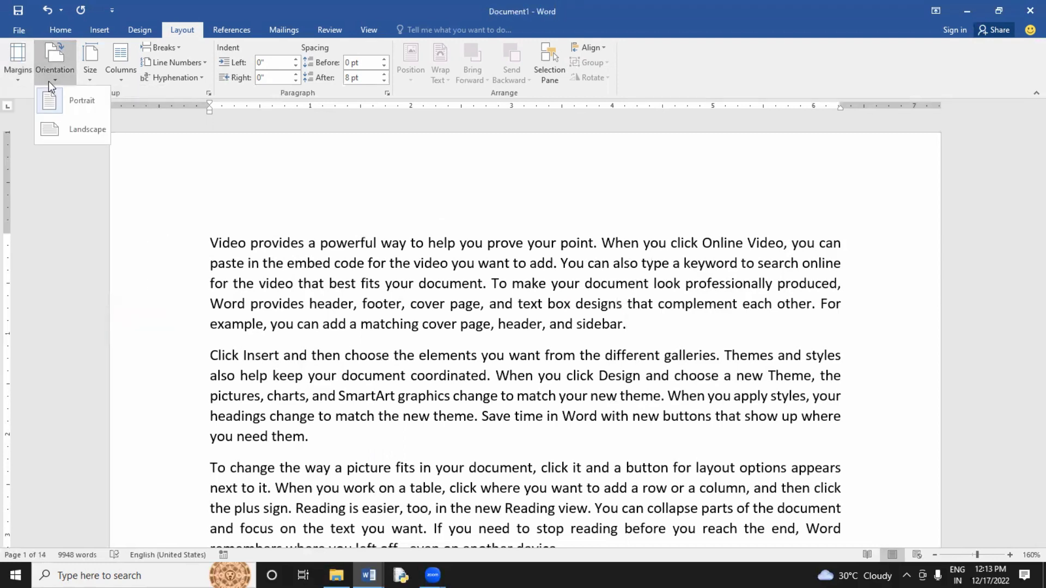
pyautogui.click(78, 105)
pyautogui.click(83, 73)
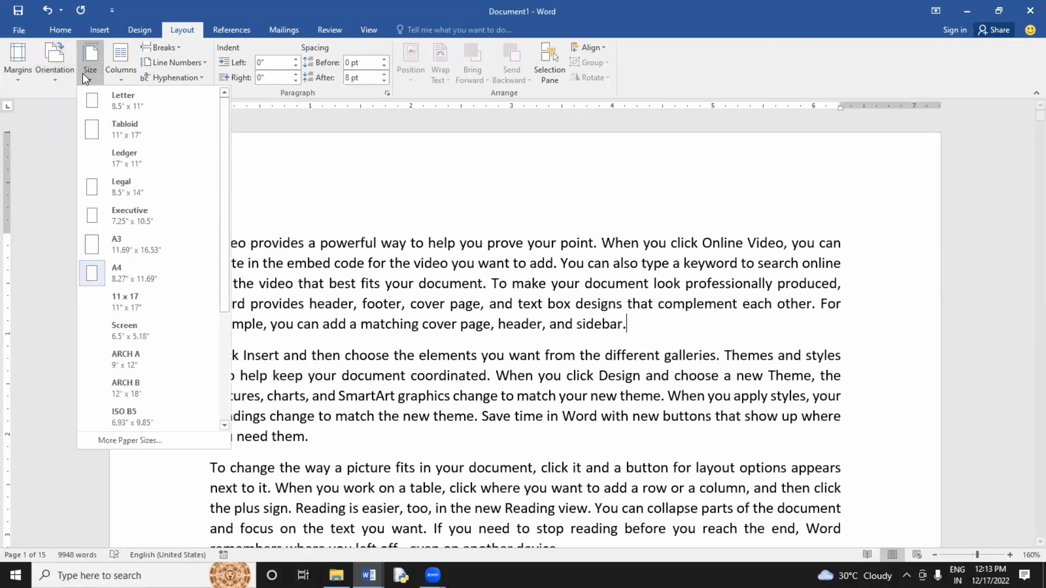
pyautogui.click(132, 270)
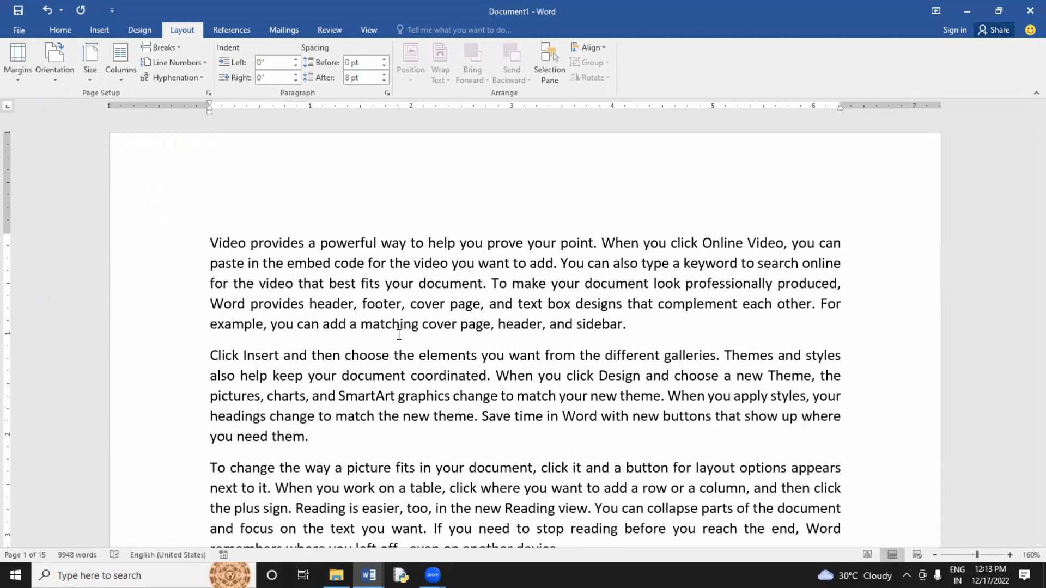
pyautogui.hotkey('ctrl', 'p')
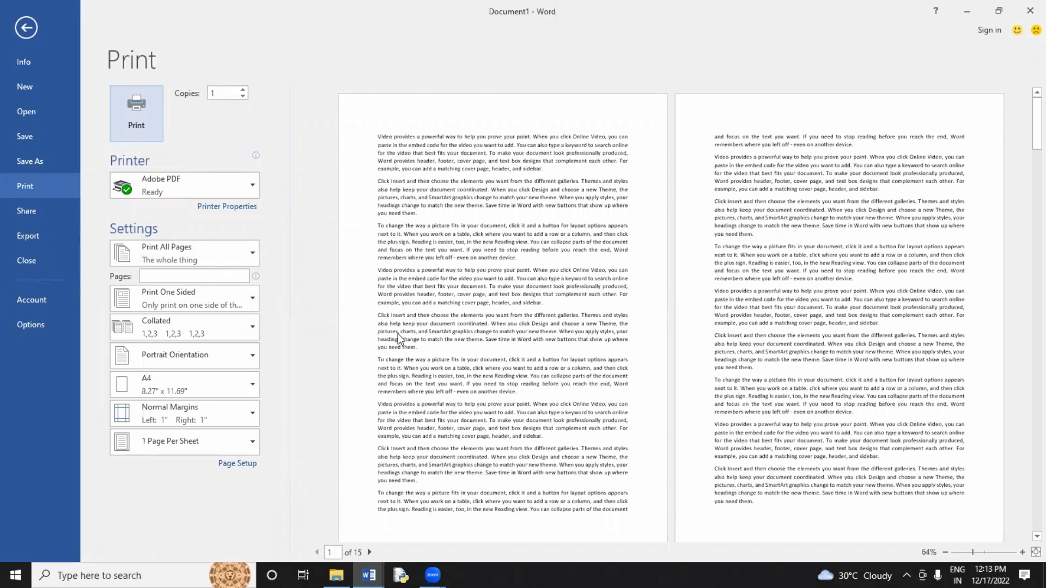
pyautogui.press('Escape')
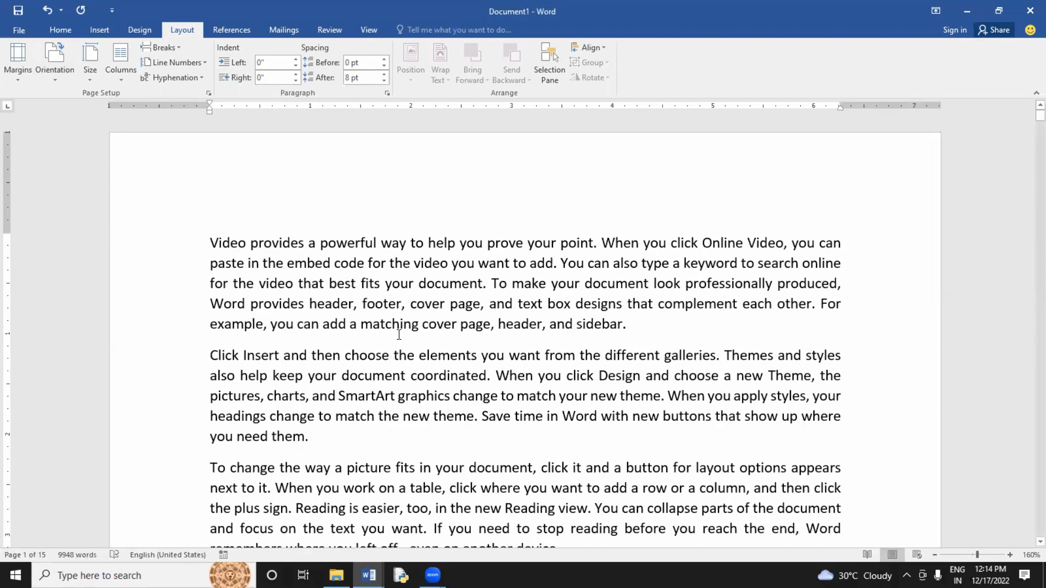
pyautogui.hotkey('ctrl', 'p')
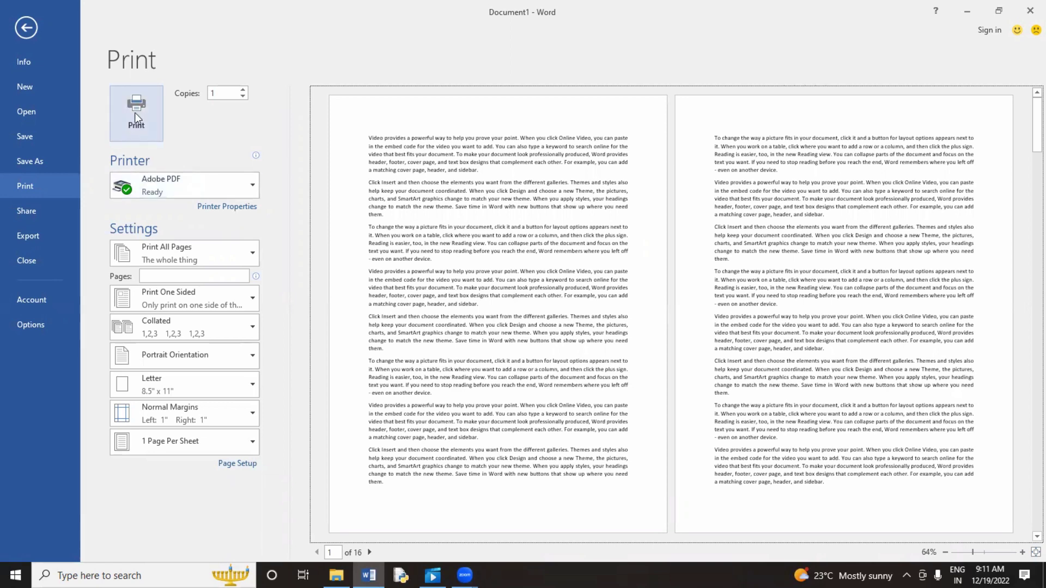
# Keep Adobe PDF as the printer and raise copies to 2.
pyautogui.click(184, 184)
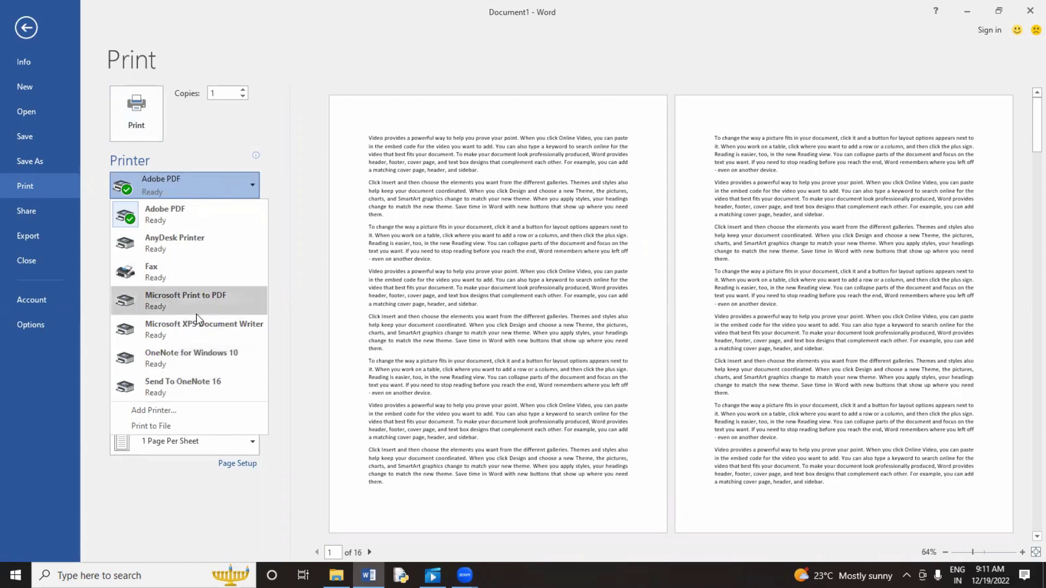
pyautogui.click(196, 223)
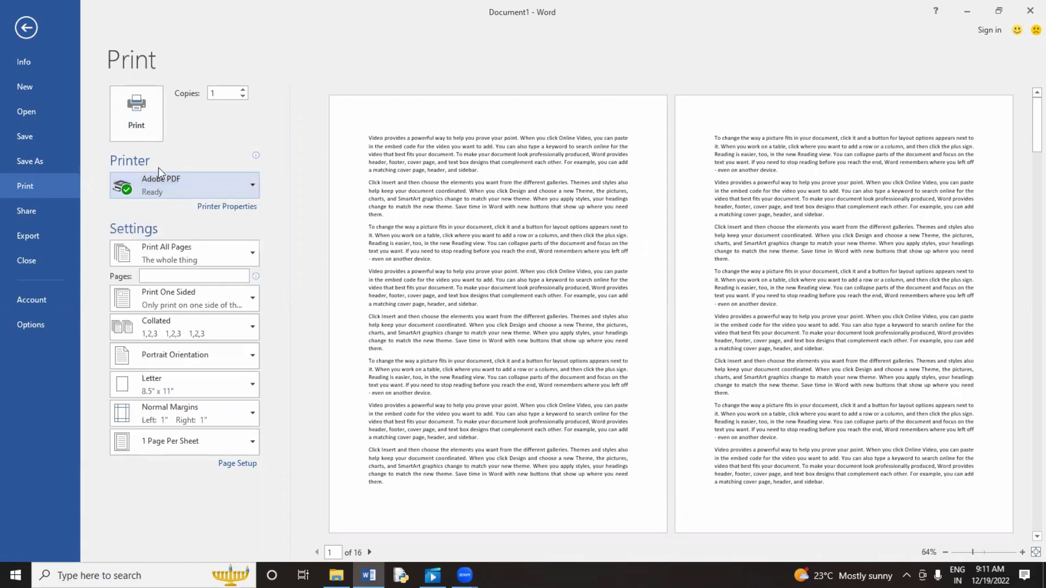
pyautogui.click(243, 91)
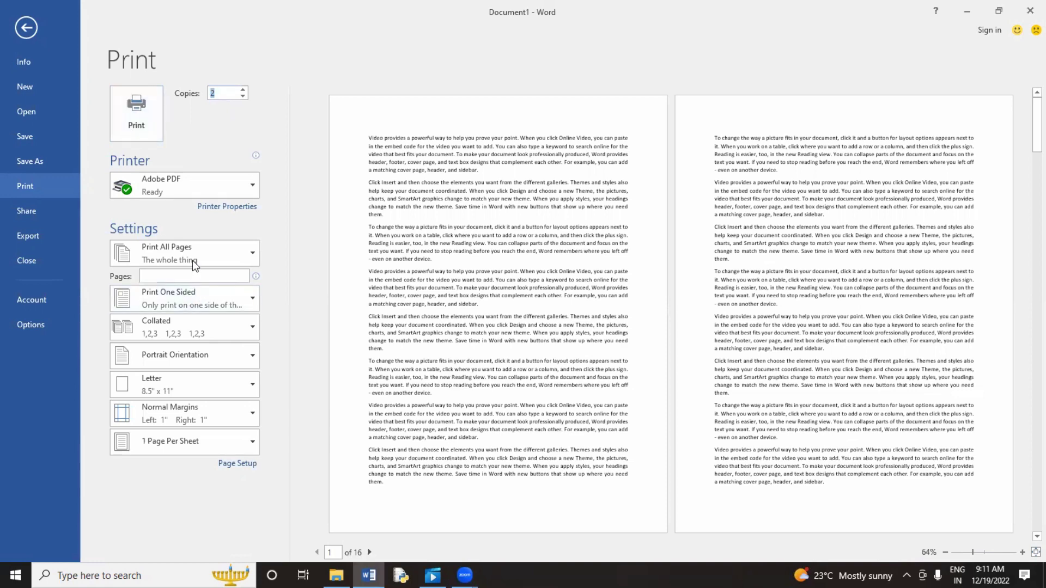
# Try a custom page range '1,3,5', then erase it to print all pages.
pyautogui.click(217, 257)
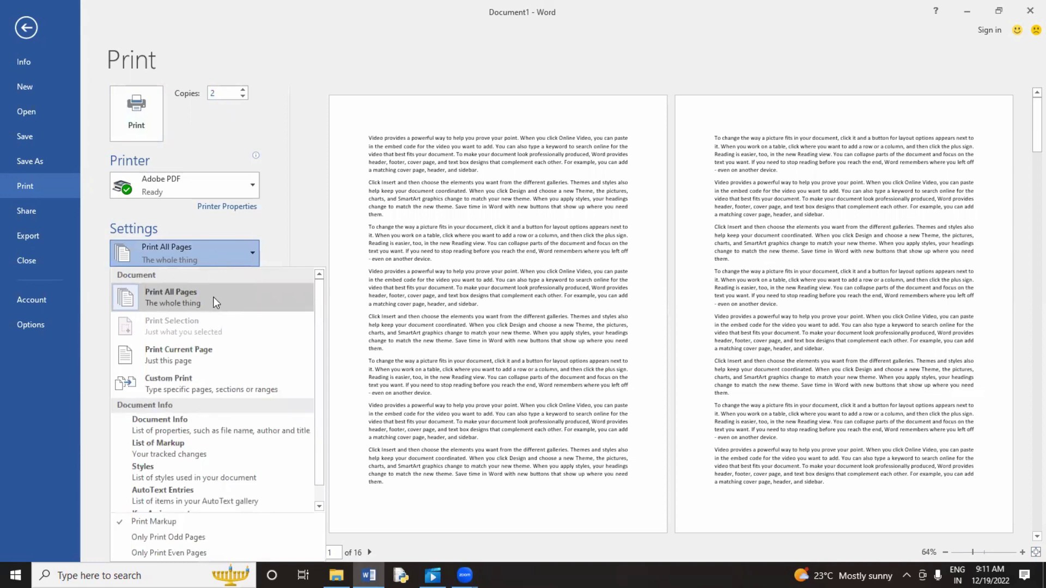
pyautogui.click(212, 383)
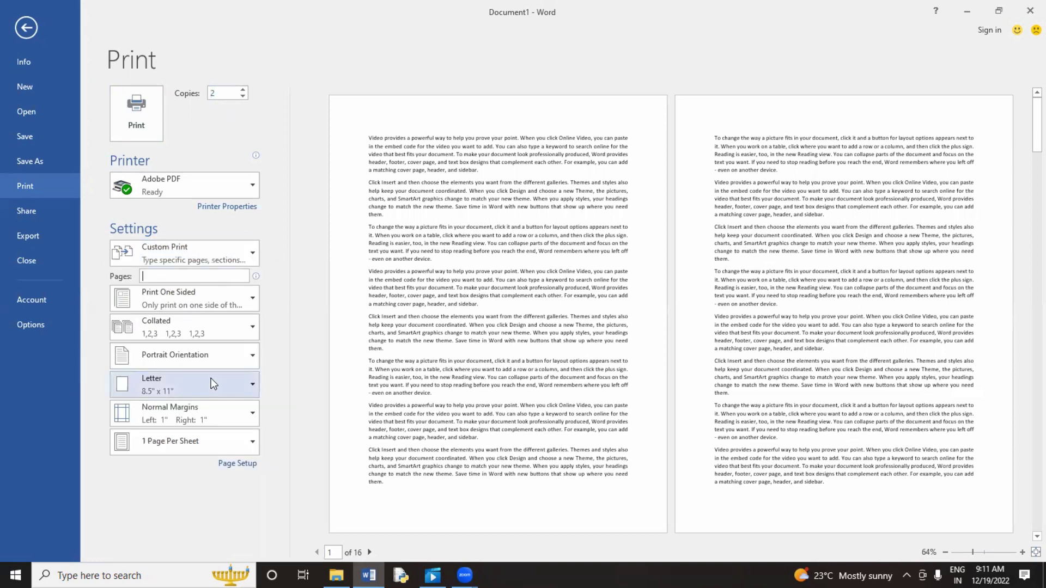
pyautogui.click(177, 275)
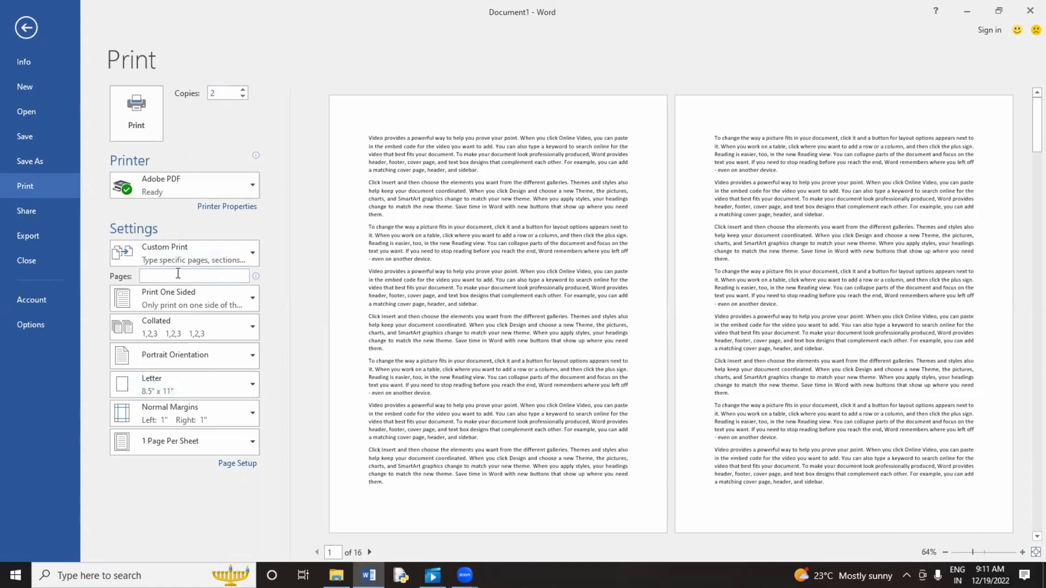
pyautogui.write('1,3,5')
pyautogui.press('BackSpace')
pyautogui.press('BackSpace')
pyautogui.press('BackSpace')
pyautogui.press('BackSpace')
pyautogui.press('BackSpace')
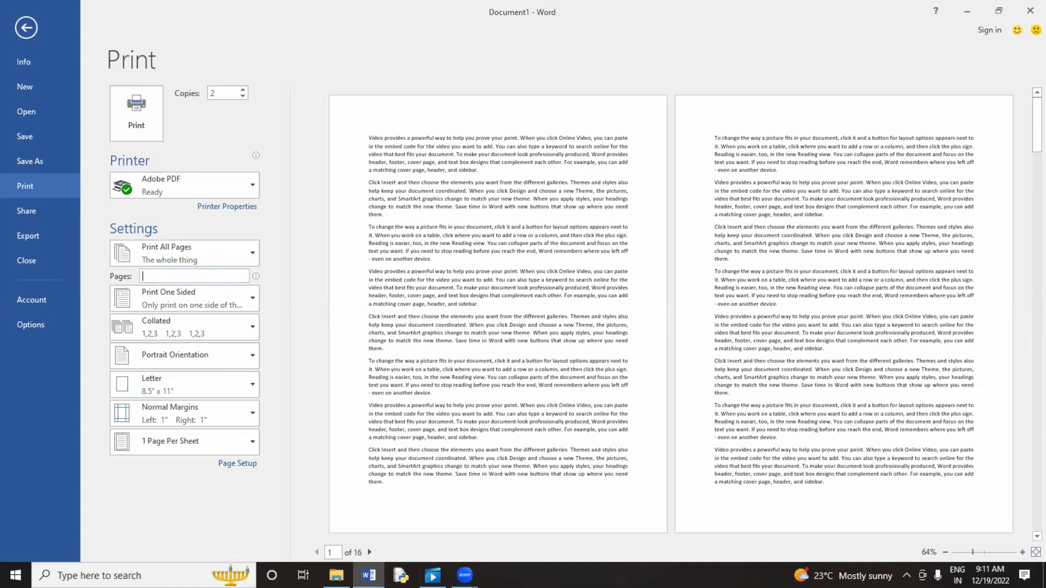
# Keep one-sided printing and switch the copies to Uncollated.
pyautogui.click(201, 304)
pyautogui.click(203, 304)
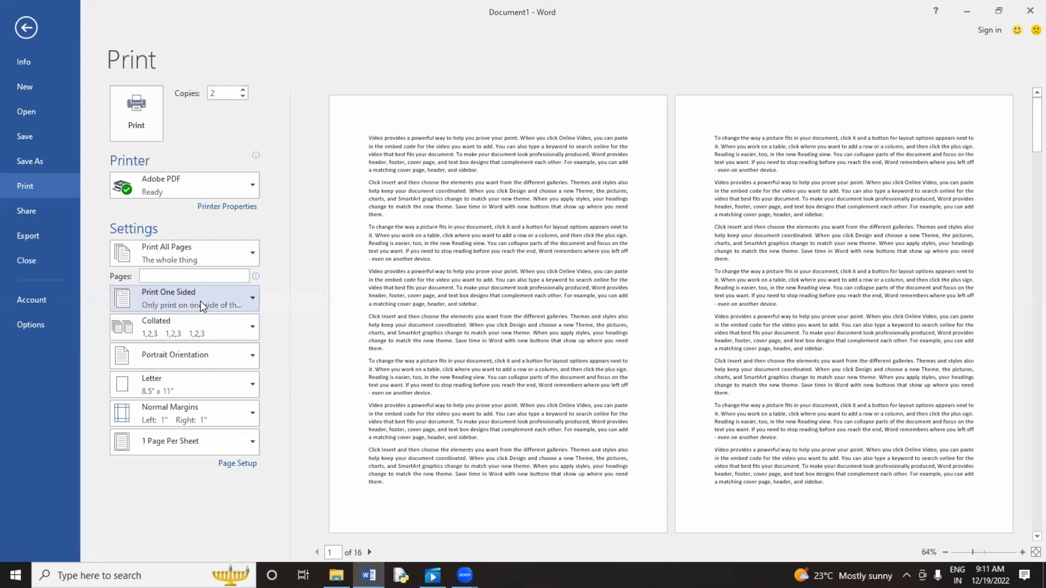
pyautogui.click(201, 328)
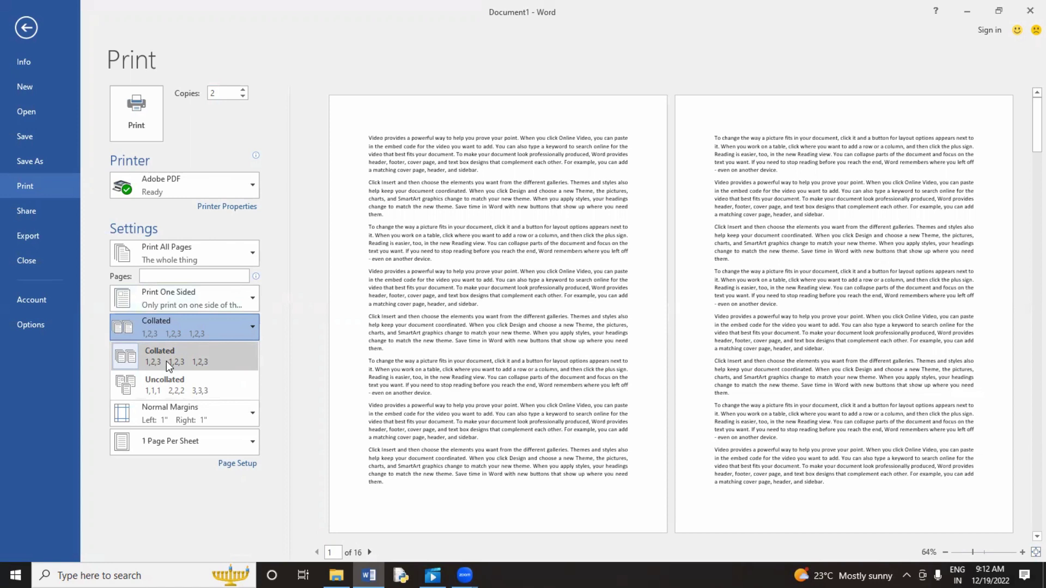
pyautogui.click(177, 385)
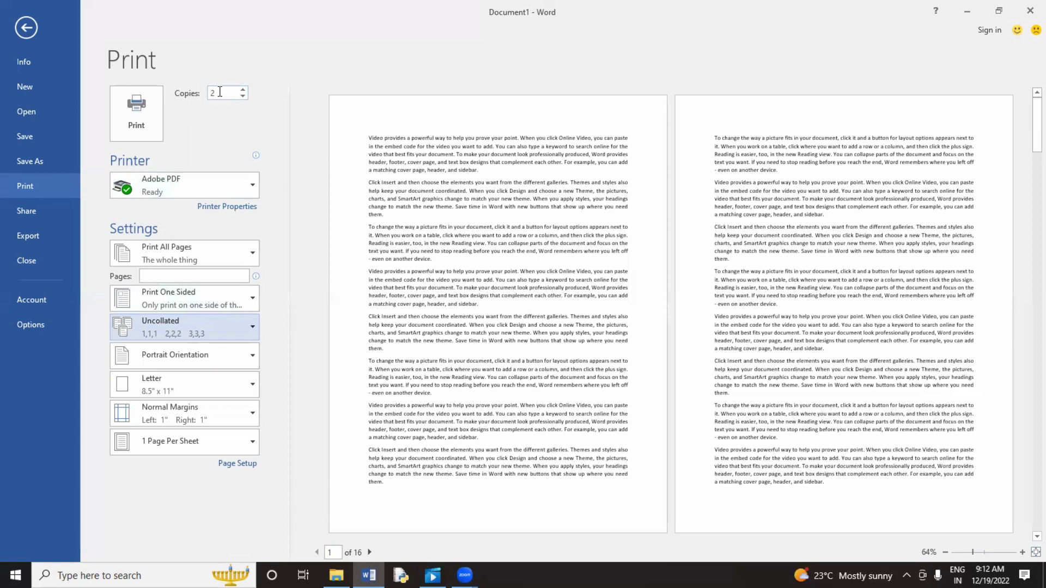
# Toggle the print orientation between landscape and portrait, finishing on Portrait.
pyautogui.click(204, 365)
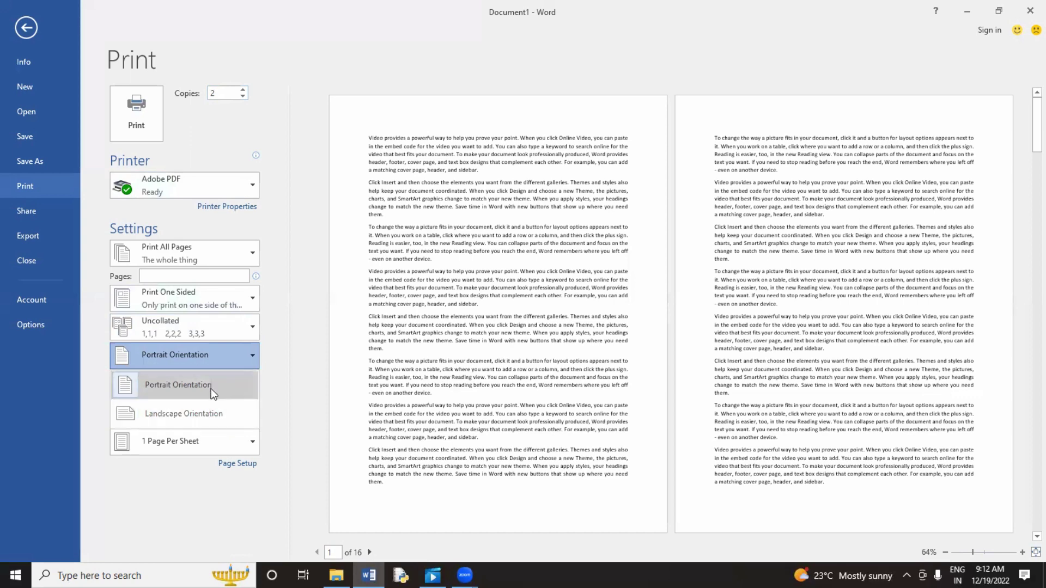
pyautogui.click(214, 389)
pyautogui.click(212, 357)
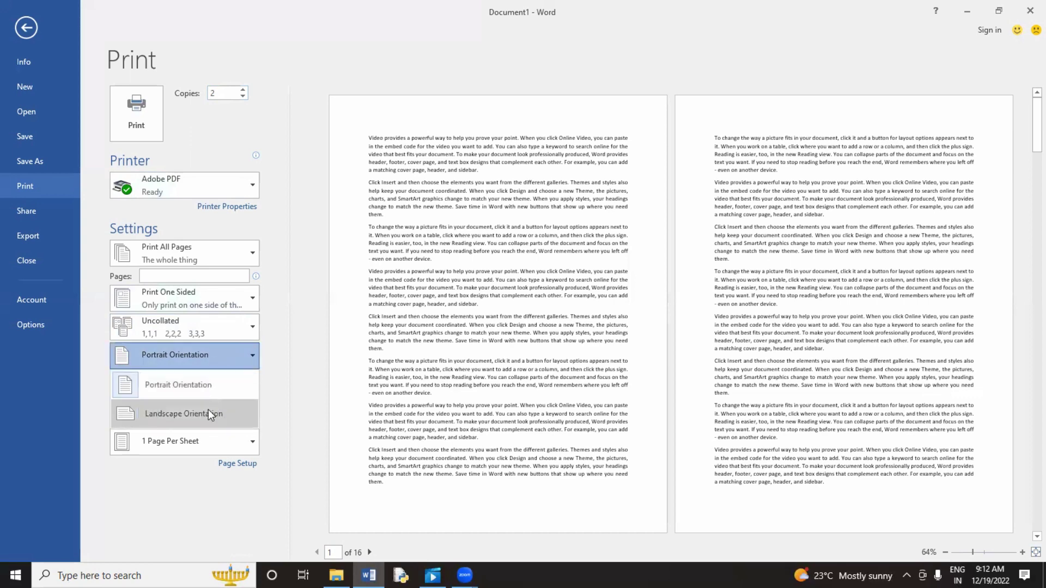
pyautogui.click(210, 414)
pyautogui.click(216, 357)
pyautogui.click(215, 387)
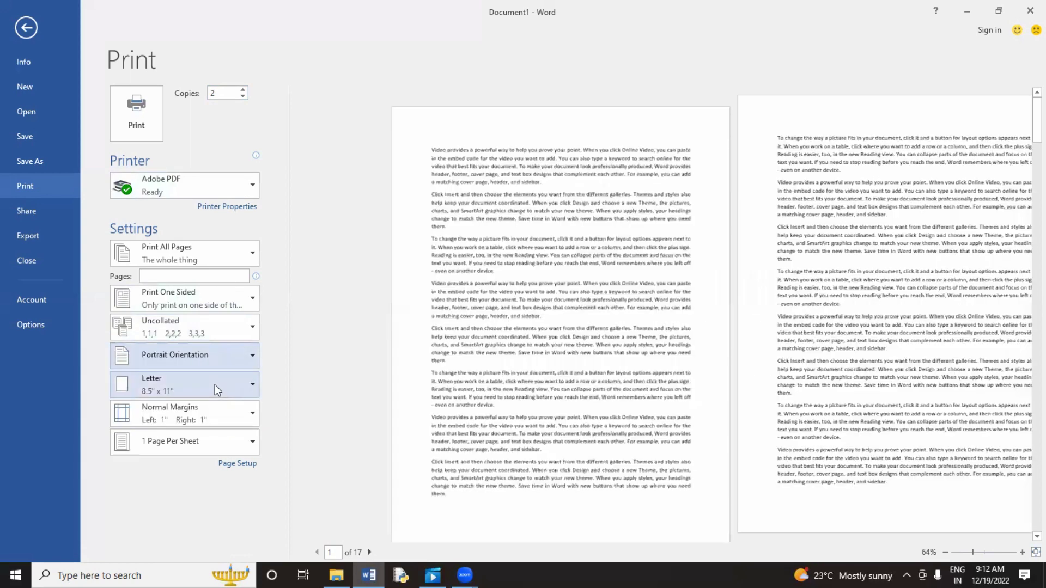
pyautogui.click(218, 357)
pyautogui.click(216, 414)
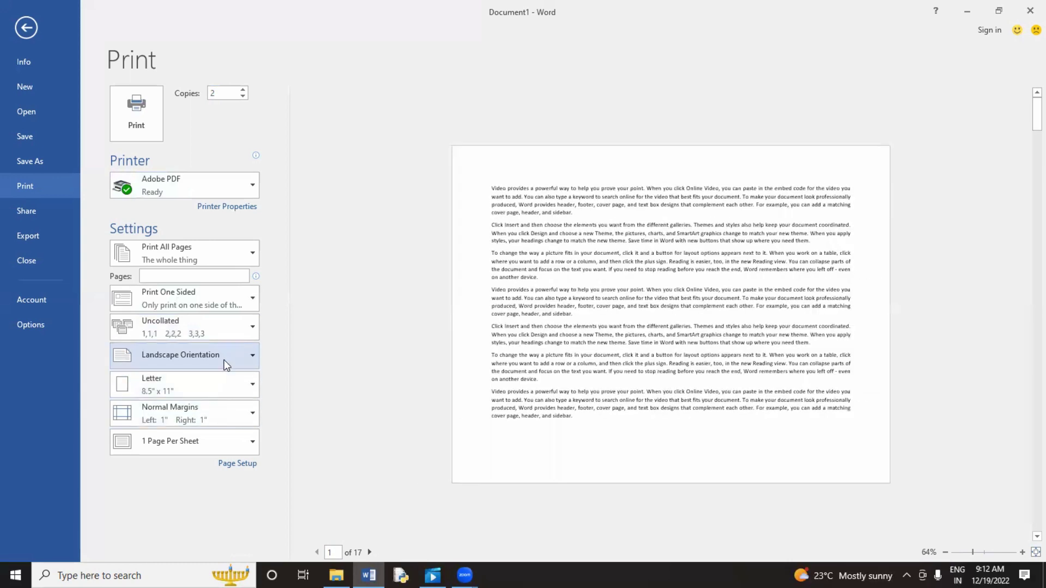
pyautogui.click(217, 357)
pyautogui.click(215, 385)
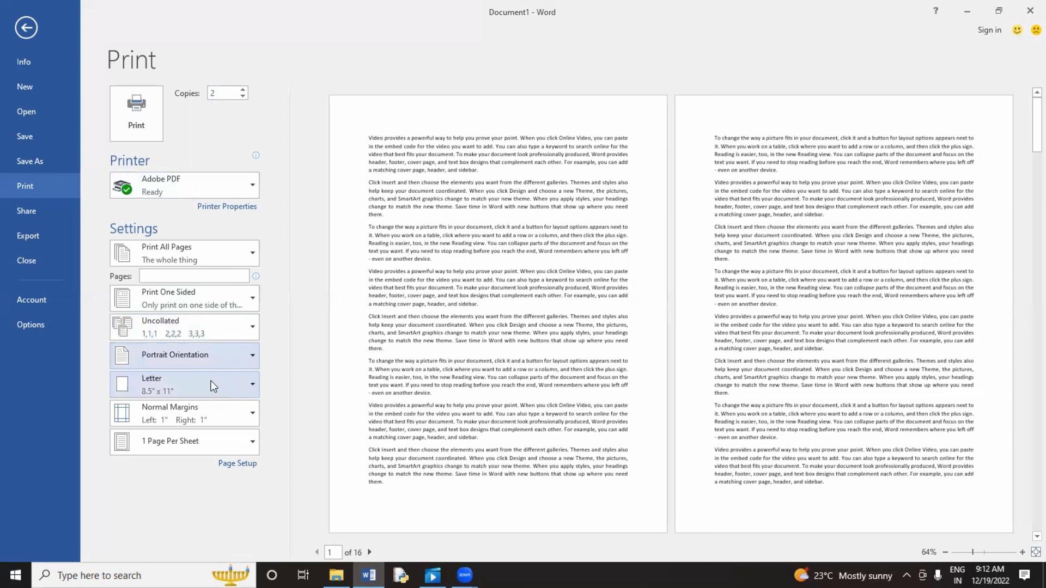
# Choose A4 paper and Normal margins, then print to Adobe PDF.
pyautogui.click(214, 385)
pyautogui.click(207, 200)
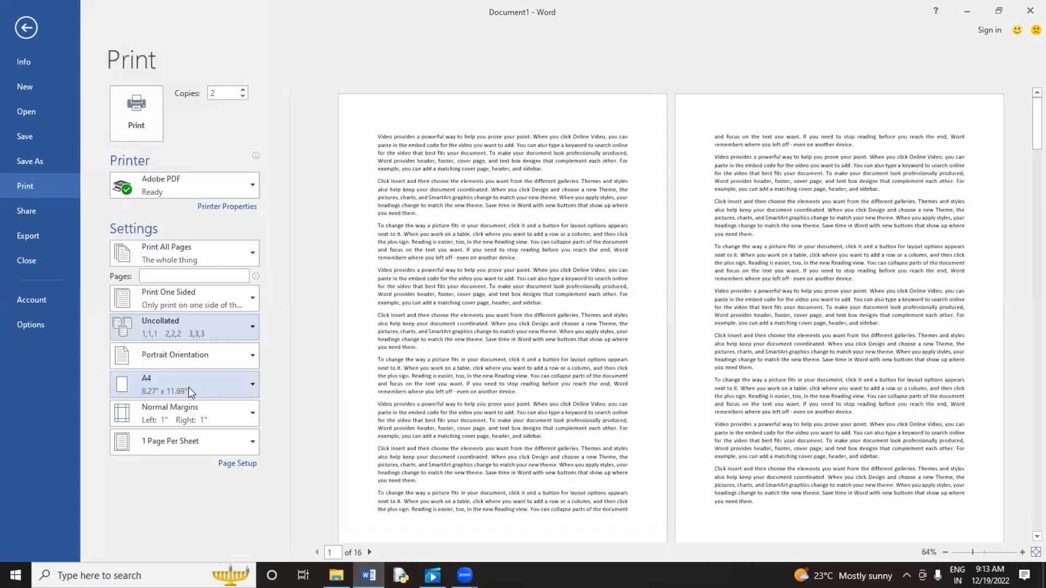
pyautogui.click(191, 410)
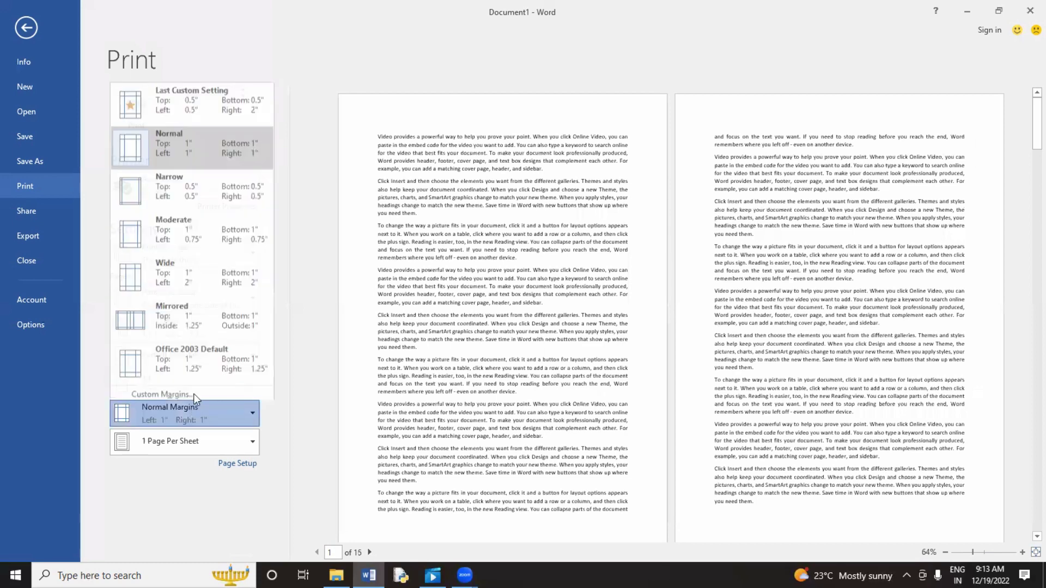
pyautogui.click(214, 148)
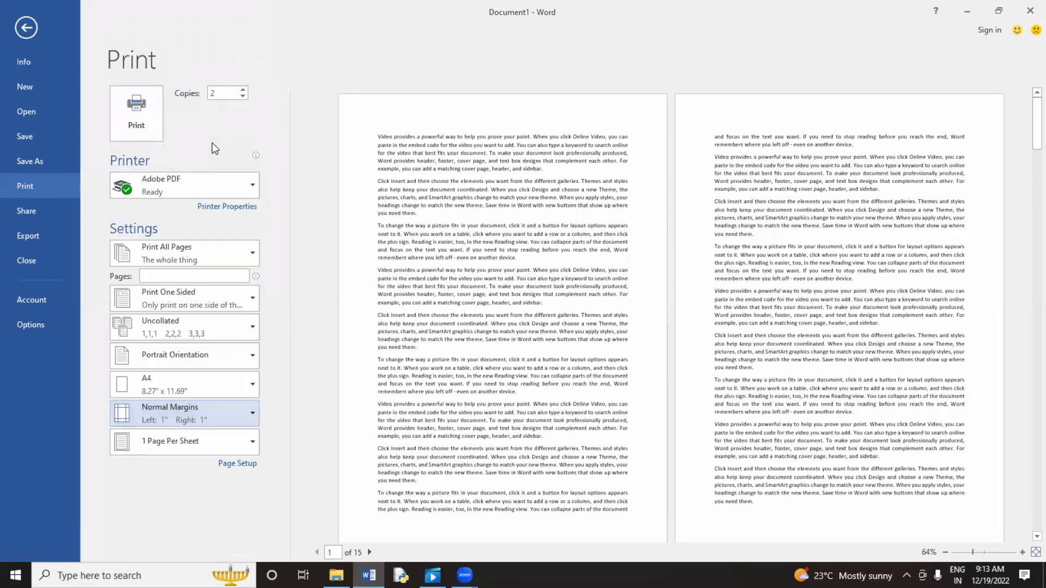
pyautogui.click(137, 127)
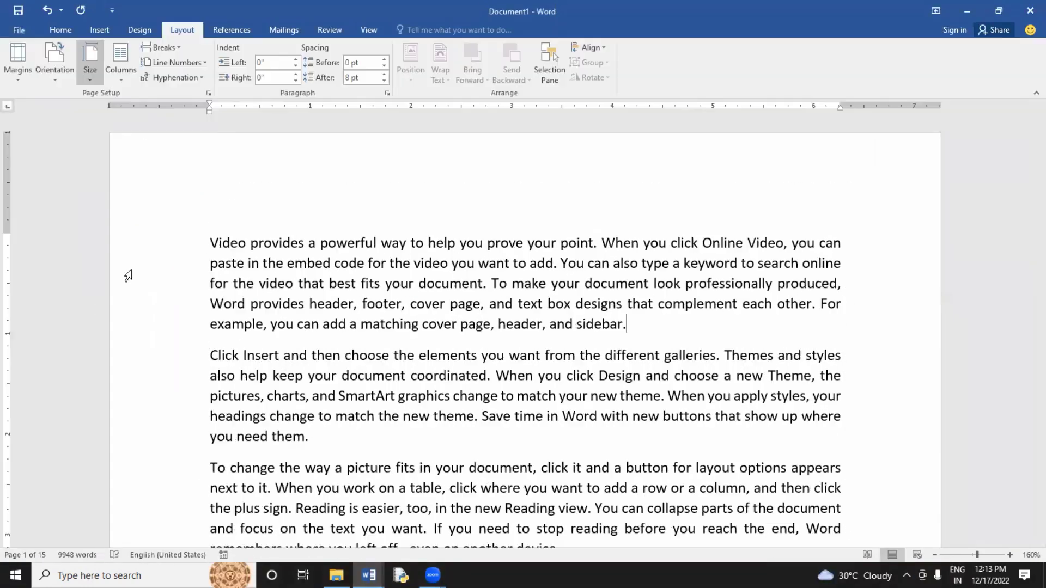
pyautogui.click(399, 333)
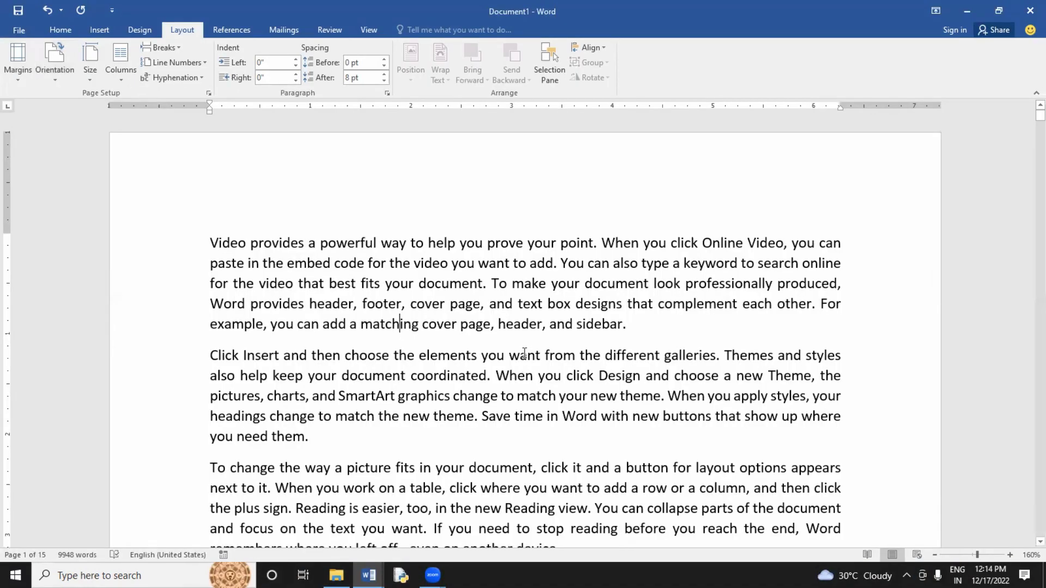
pyautogui.moveTo(369, 575)
pyautogui.click(333, 539)
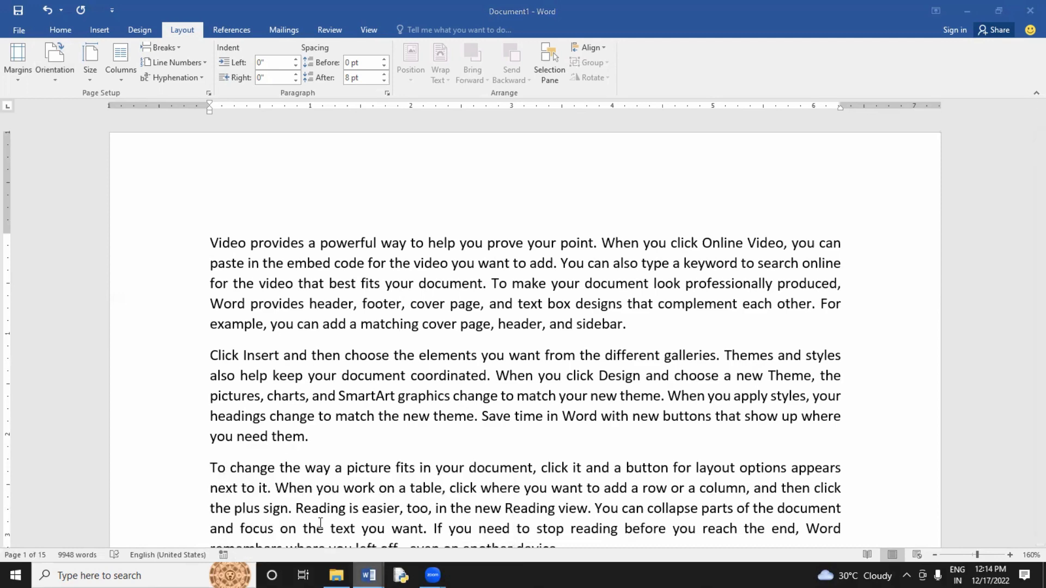
pyautogui.scroll(-2, 319, 292)
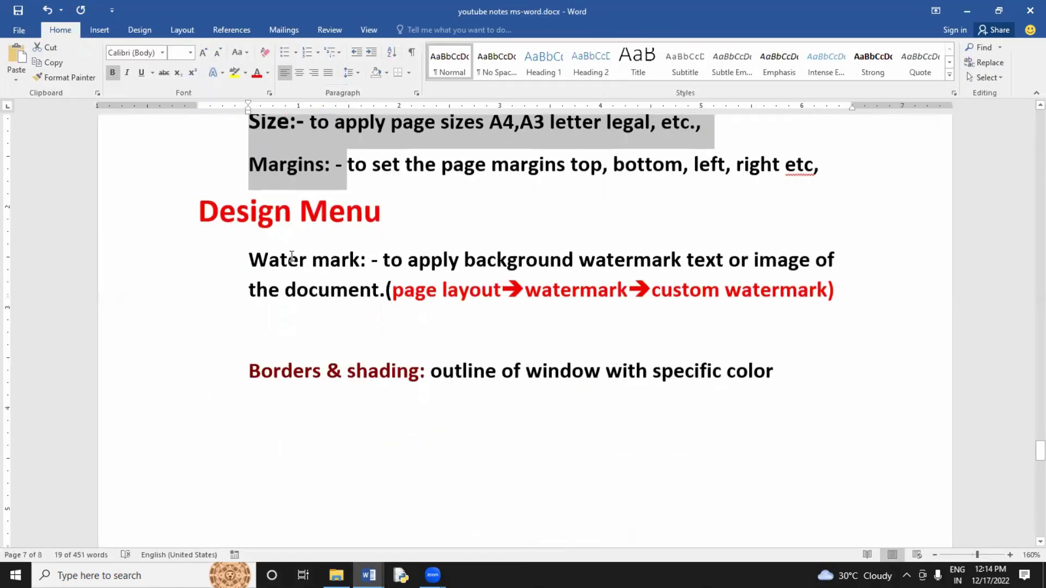
pyautogui.doubleClick(275, 260)
pyautogui.moveTo(334, 265); pyautogui.dragTo(352, 264)
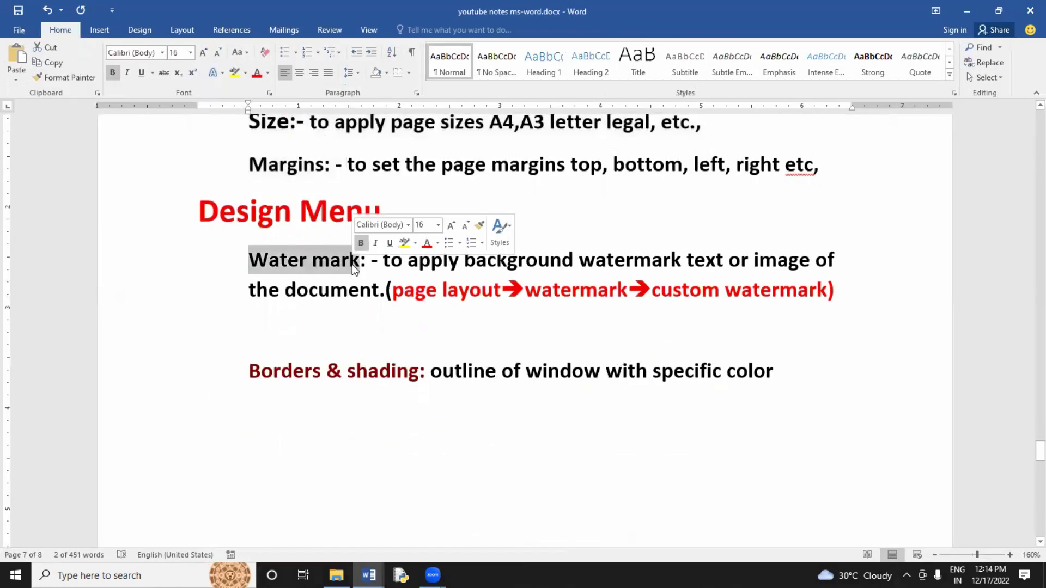
pyautogui.click(352, 264)
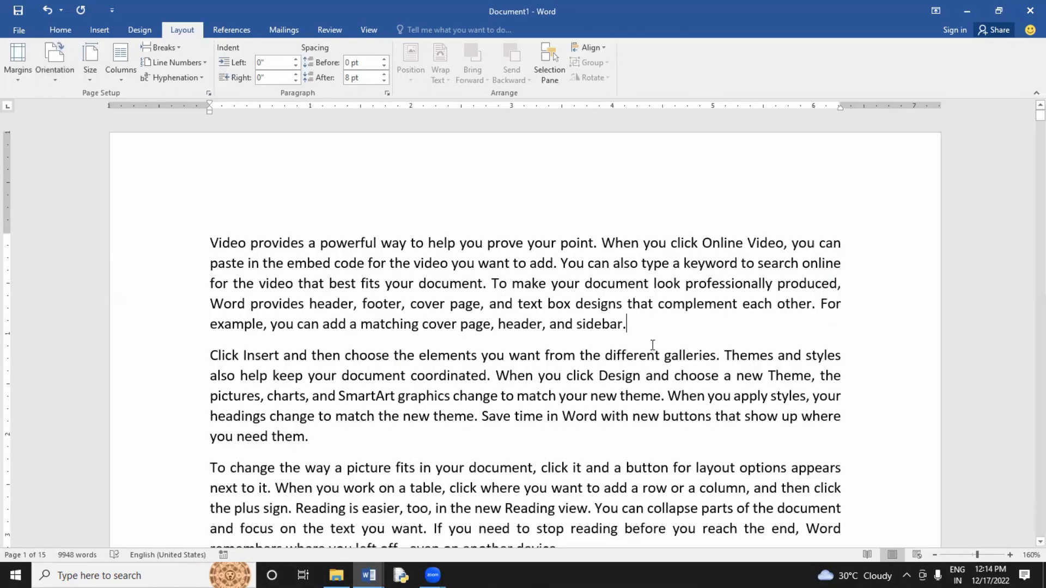
pyautogui.scroll(-4, 617, 365)
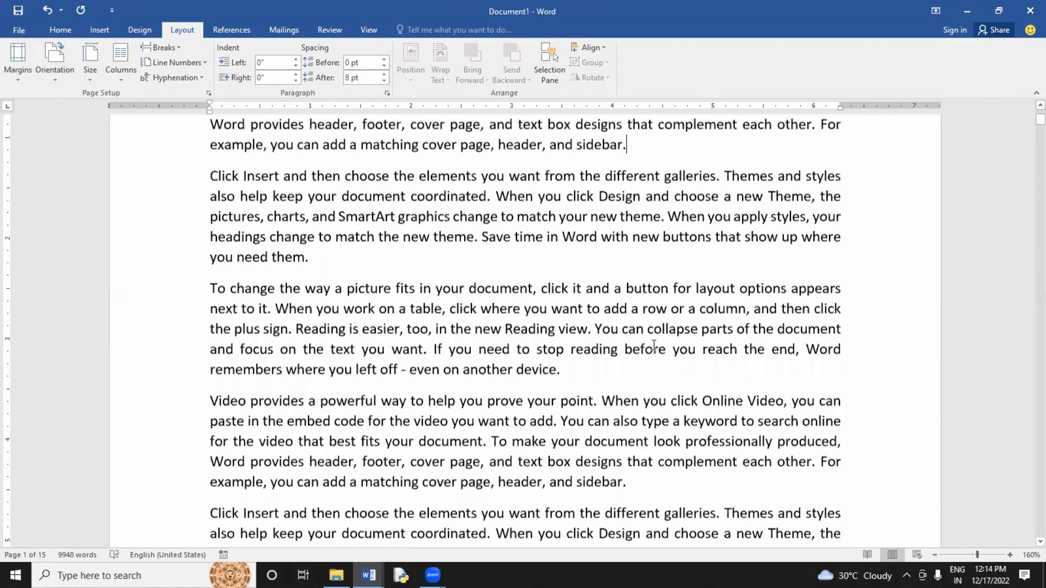
pyautogui.scroll(-2, 618, 365)
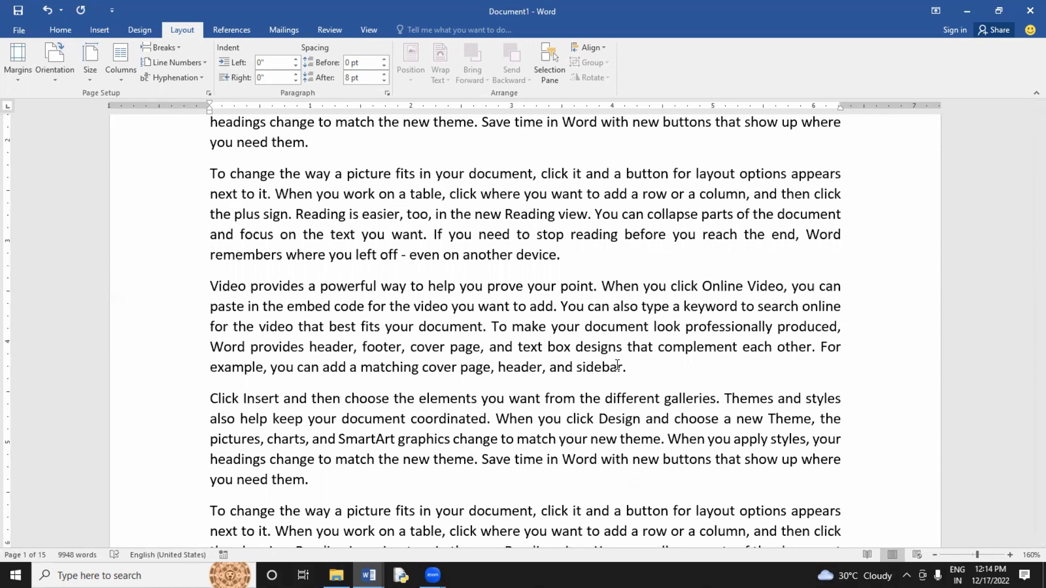
# From the Design ribbon's Watermark gallery, bring up the Custom Watermark dialog.
pyautogui.click(137, 30)
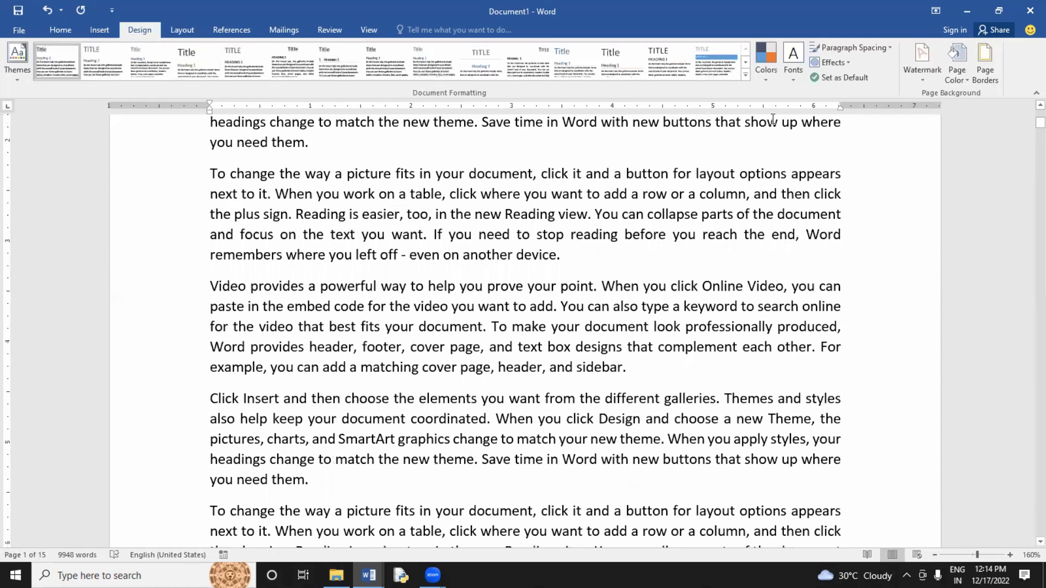
pyautogui.click(937, 80)
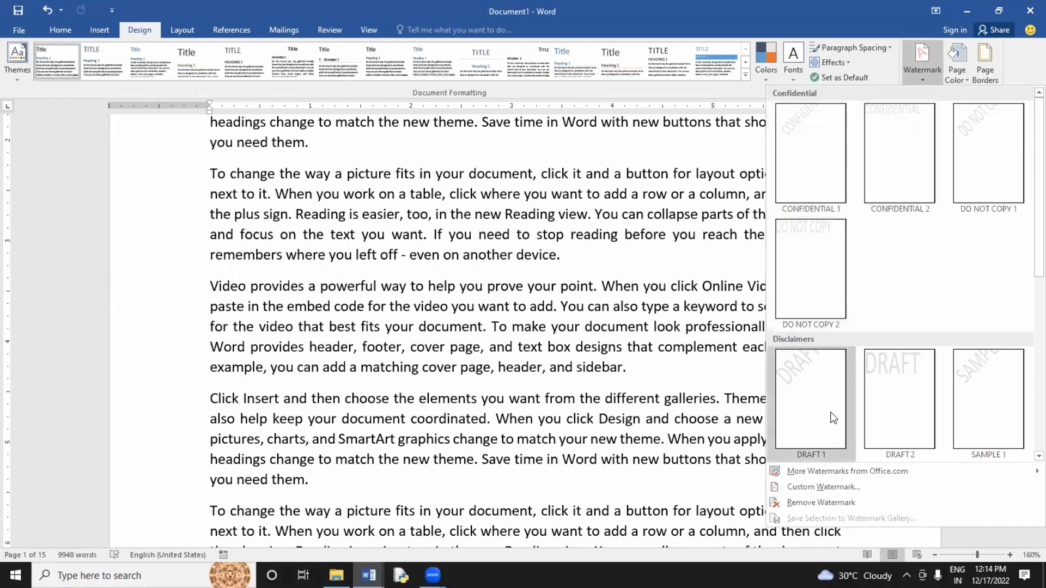
pyautogui.moveTo(848, 480)
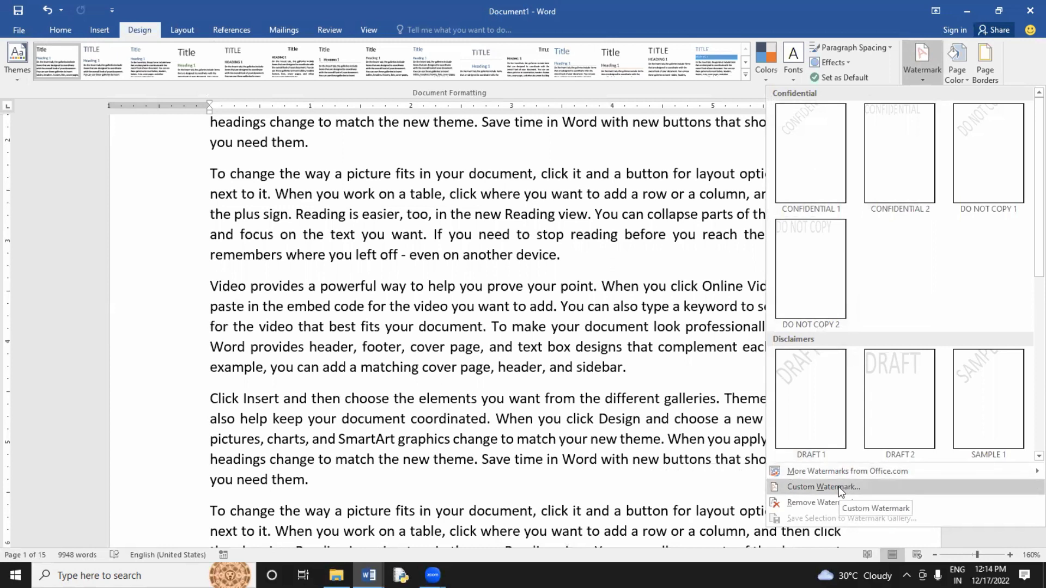
pyautogui.click(921, 74)
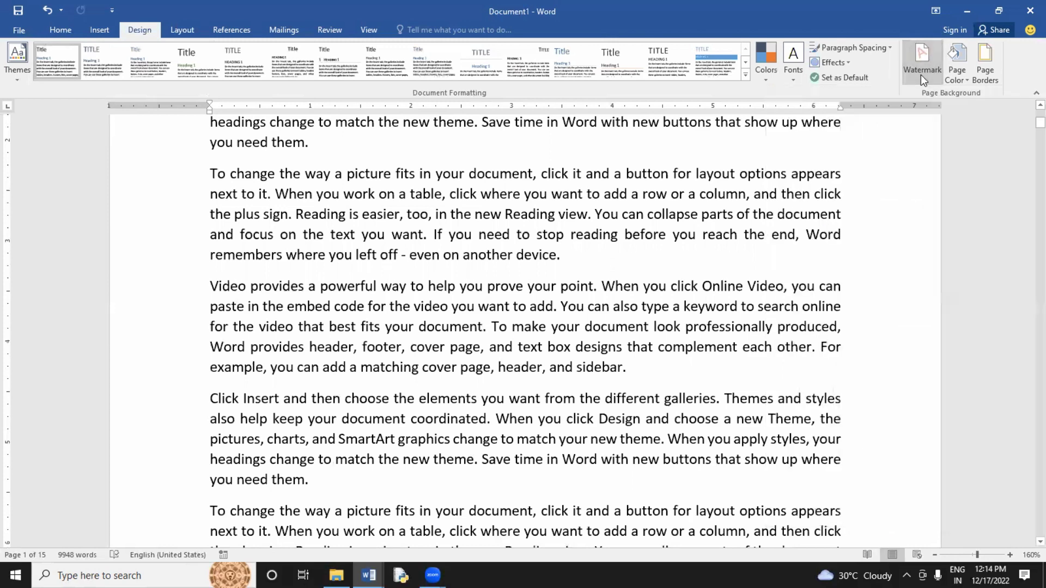
pyautogui.click(921, 74)
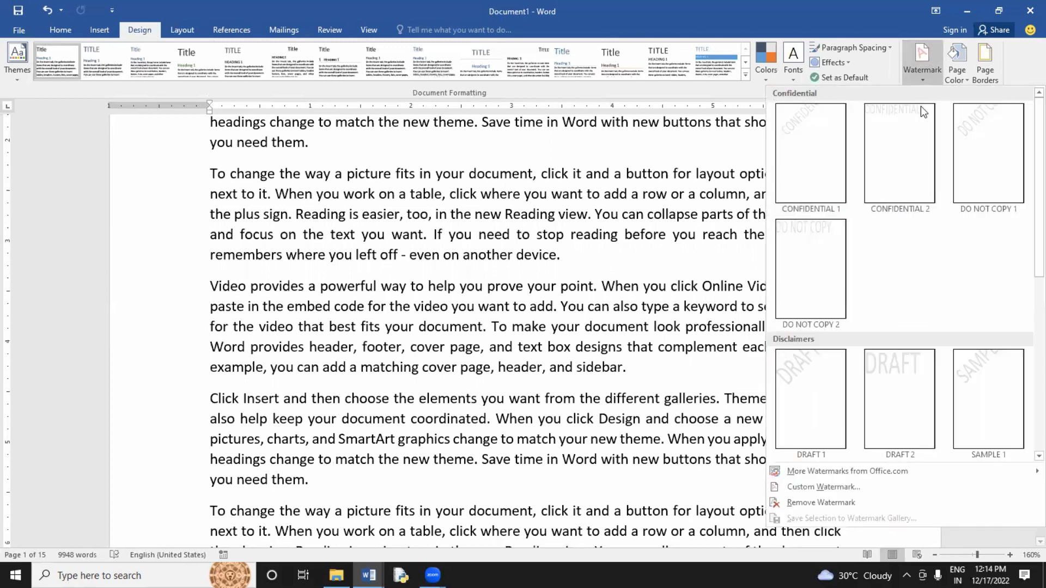
pyautogui.click(842, 488)
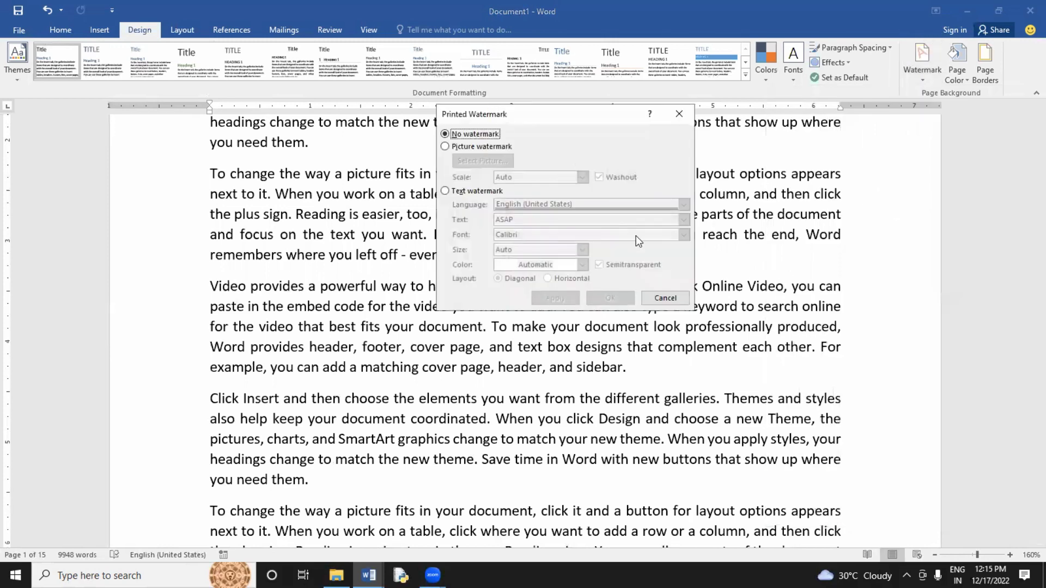
# Choose a text watermark and replace the ASAP placeholder with the person's name.
pyautogui.moveTo(532, 110); pyautogui.dragTo(545, 166)
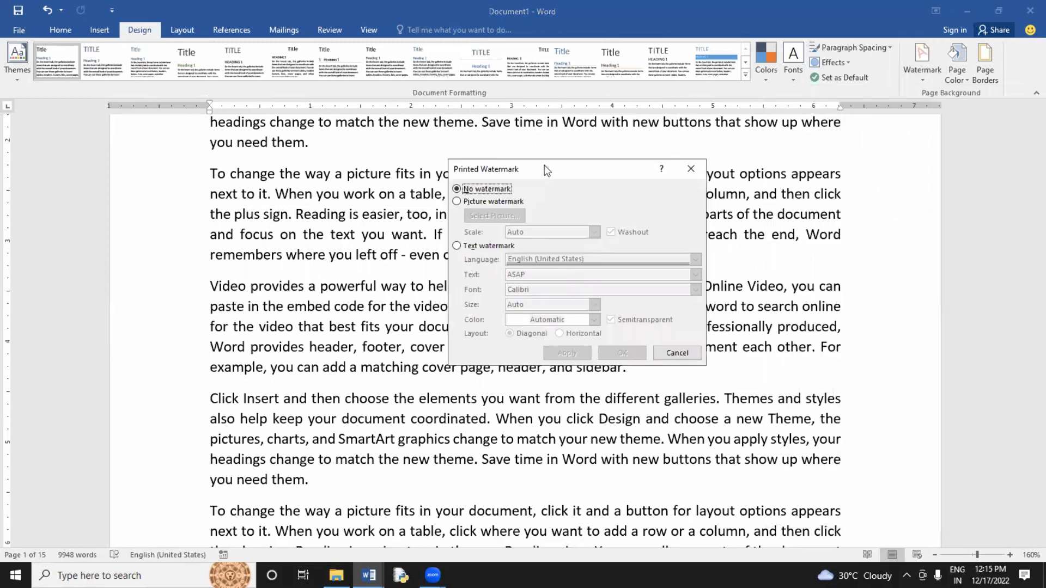
pyautogui.click(476, 248)
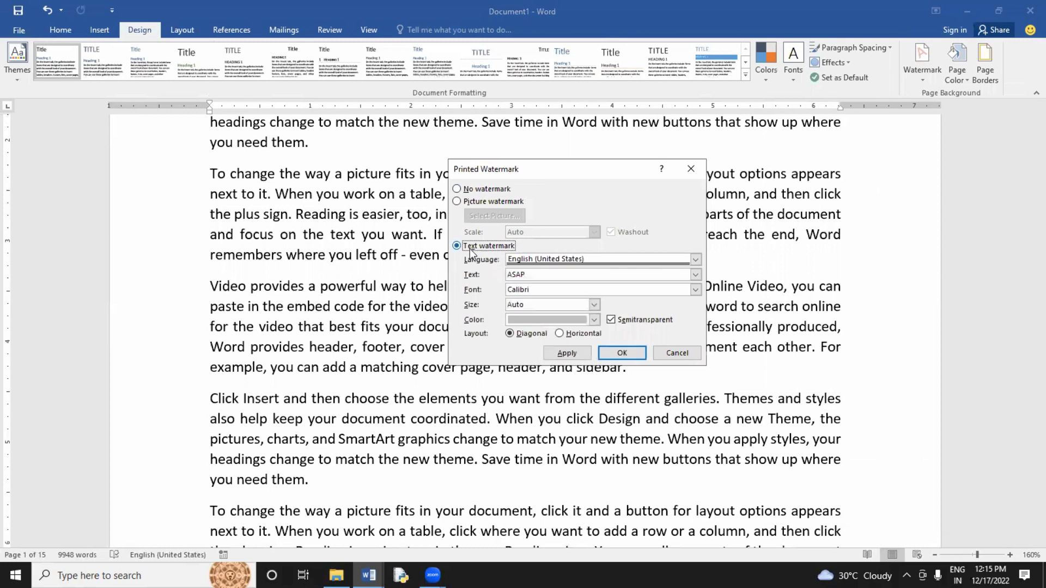
pyautogui.doubleClick(521, 273)
pyautogui.press('BackSpace')
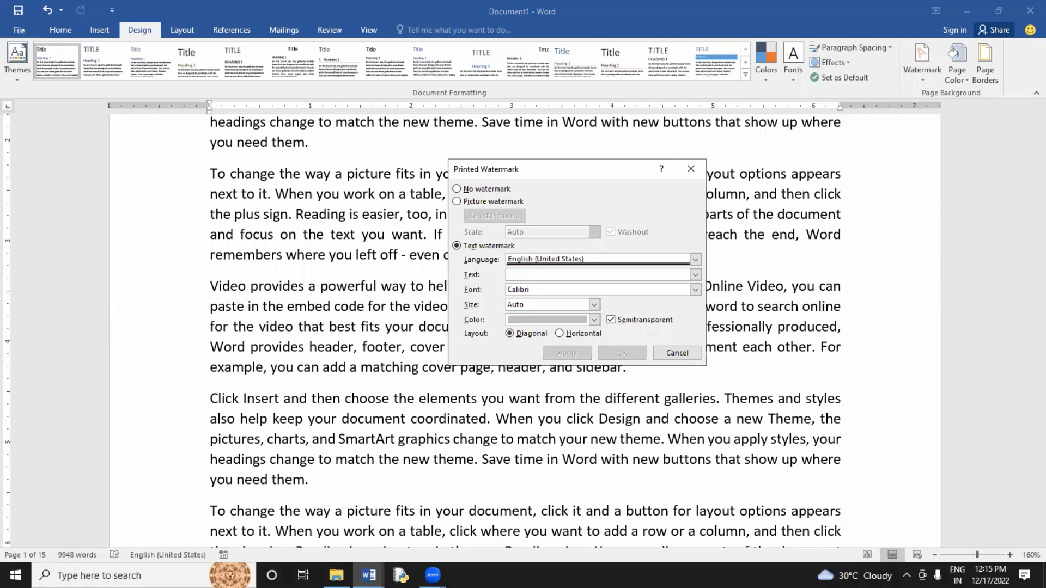
pyautogui.write('va')
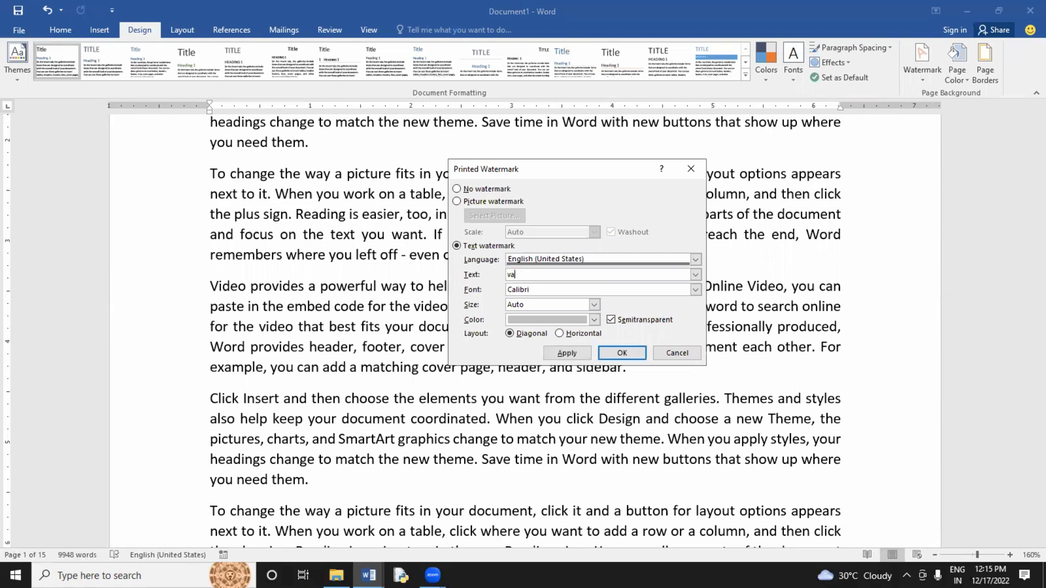
pyautogui.write('rshith')
# Keep Calibri font and Auto size, check the colour, then apply and close.
pyautogui.click(696, 290)
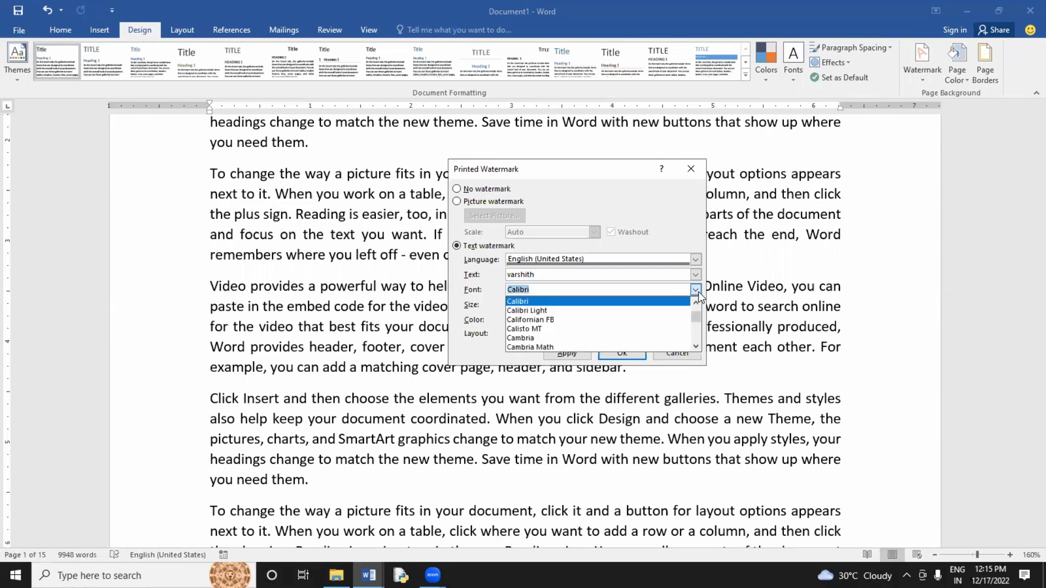
pyautogui.click(696, 290)
pyautogui.click(594, 305)
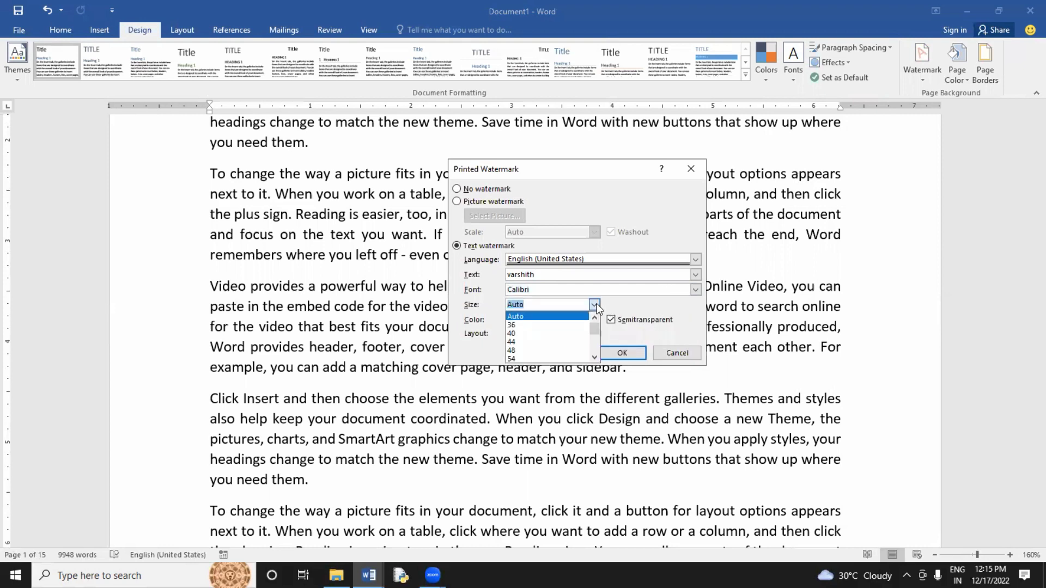
pyautogui.click(594, 304)
pyautogui.click(595, 320)
pyautogui.click(594, 321)
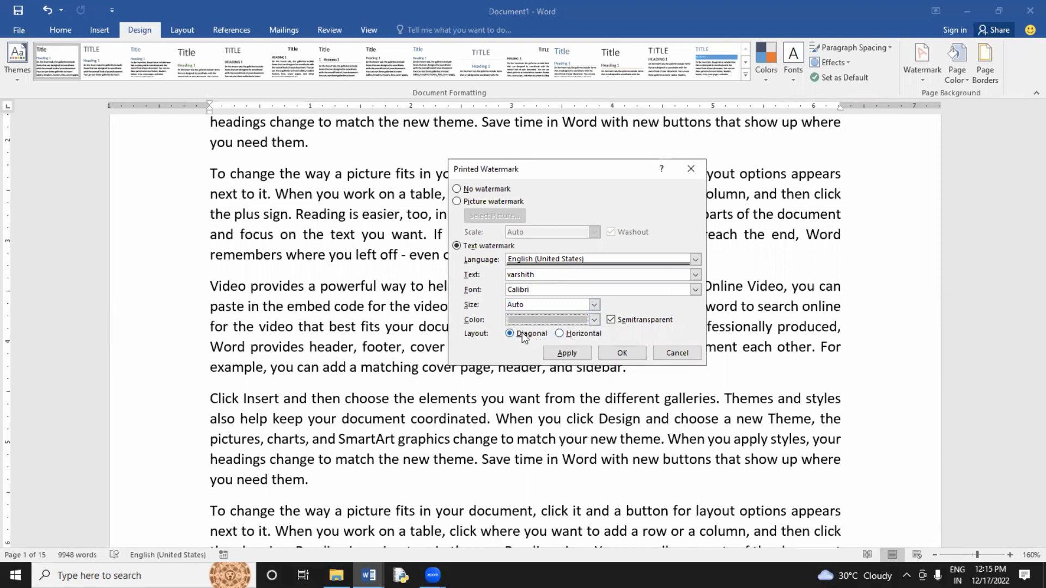
pyautogui.click(564, 353)
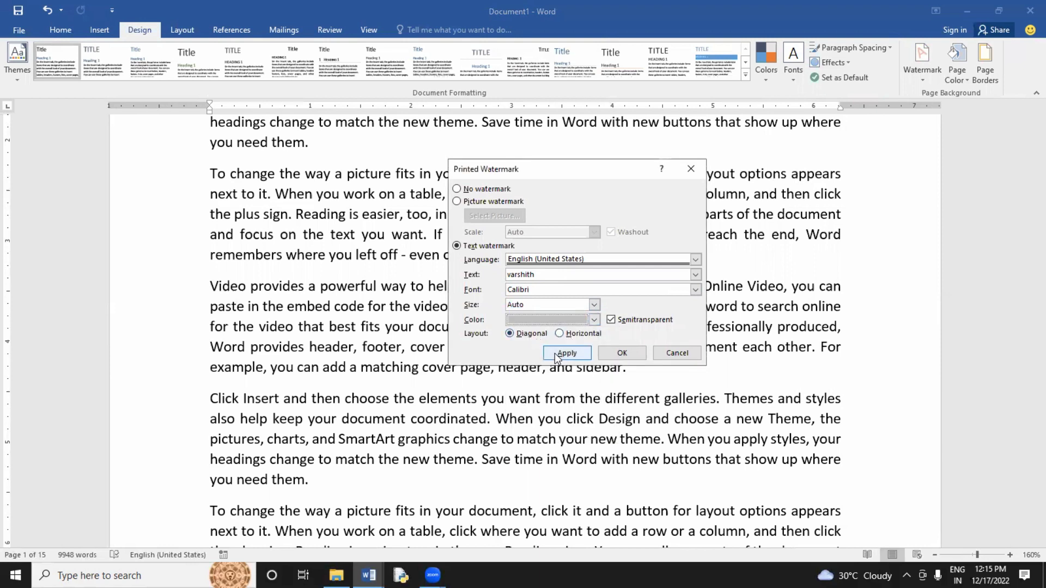
pyautogui.click(670, 354)
# Scroll through the pages to check the faint diagonal name watermark.
pyautogui.scroll(-4, 692, 364)
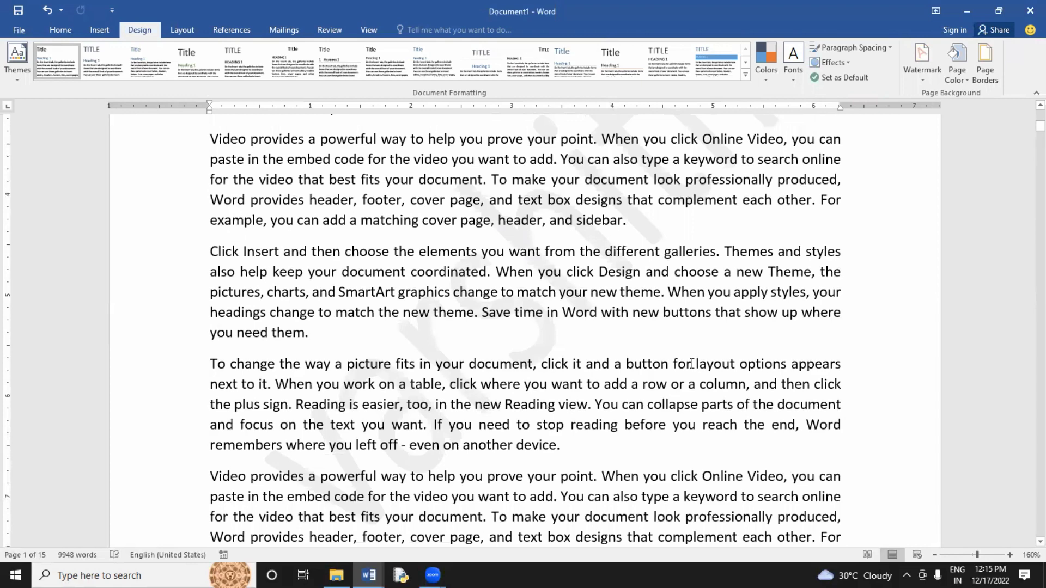
pyautogui.scroll(-5, 692, 364)
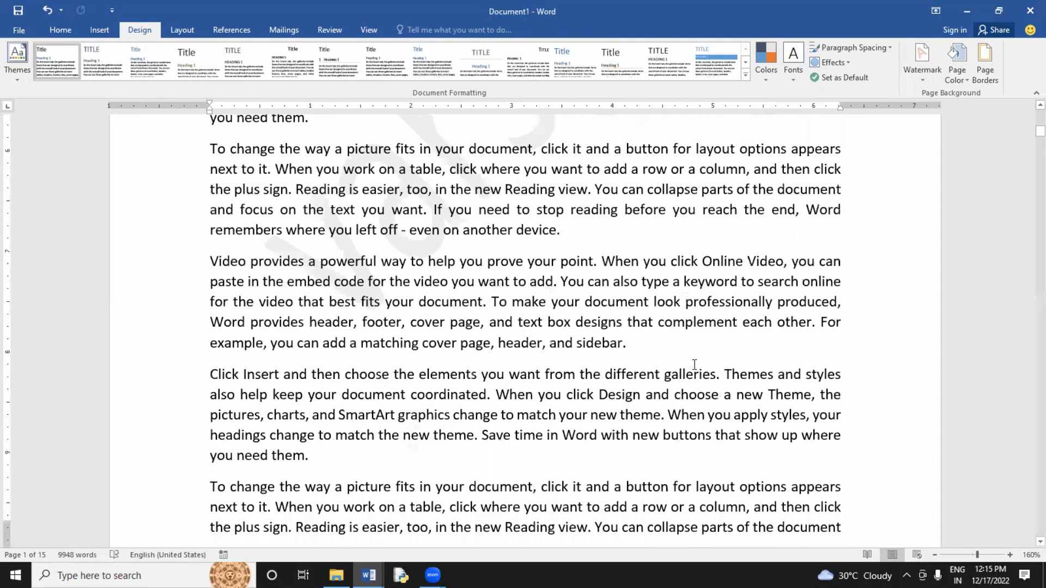
pyautogui.scroll(-4, 695, 365)
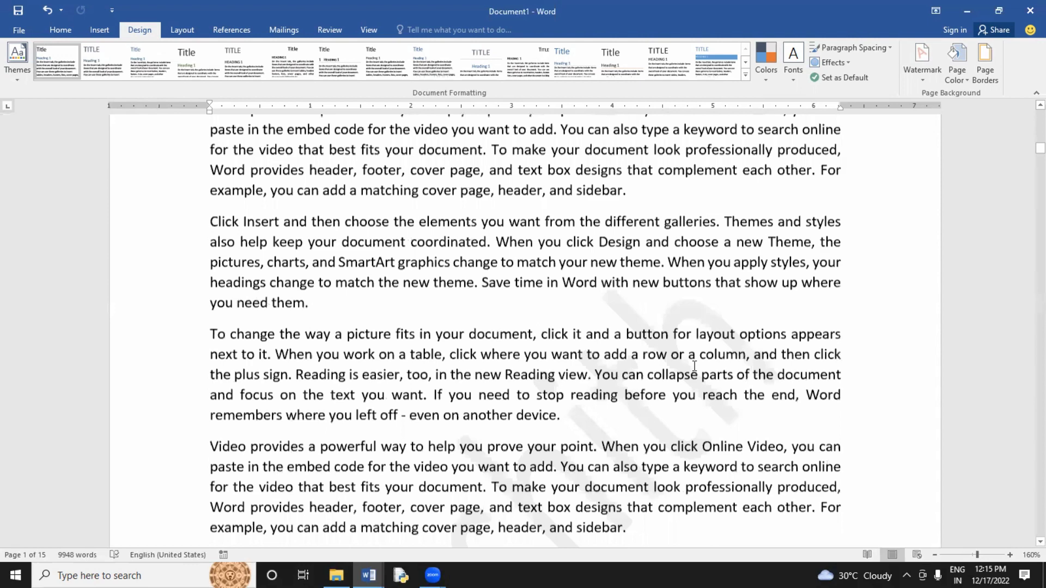
pyautogui.scroll(-12, 694, 365)
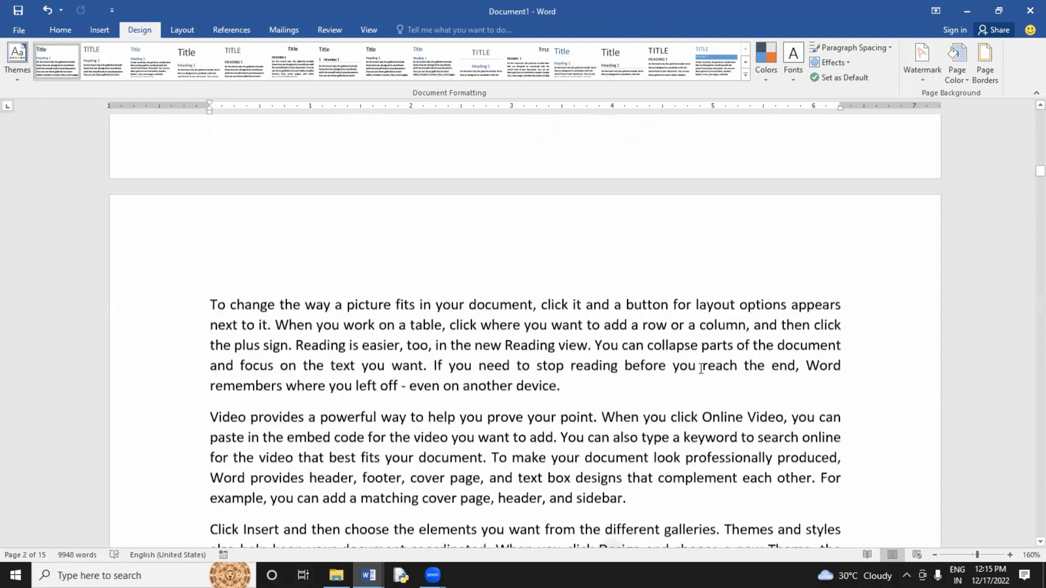